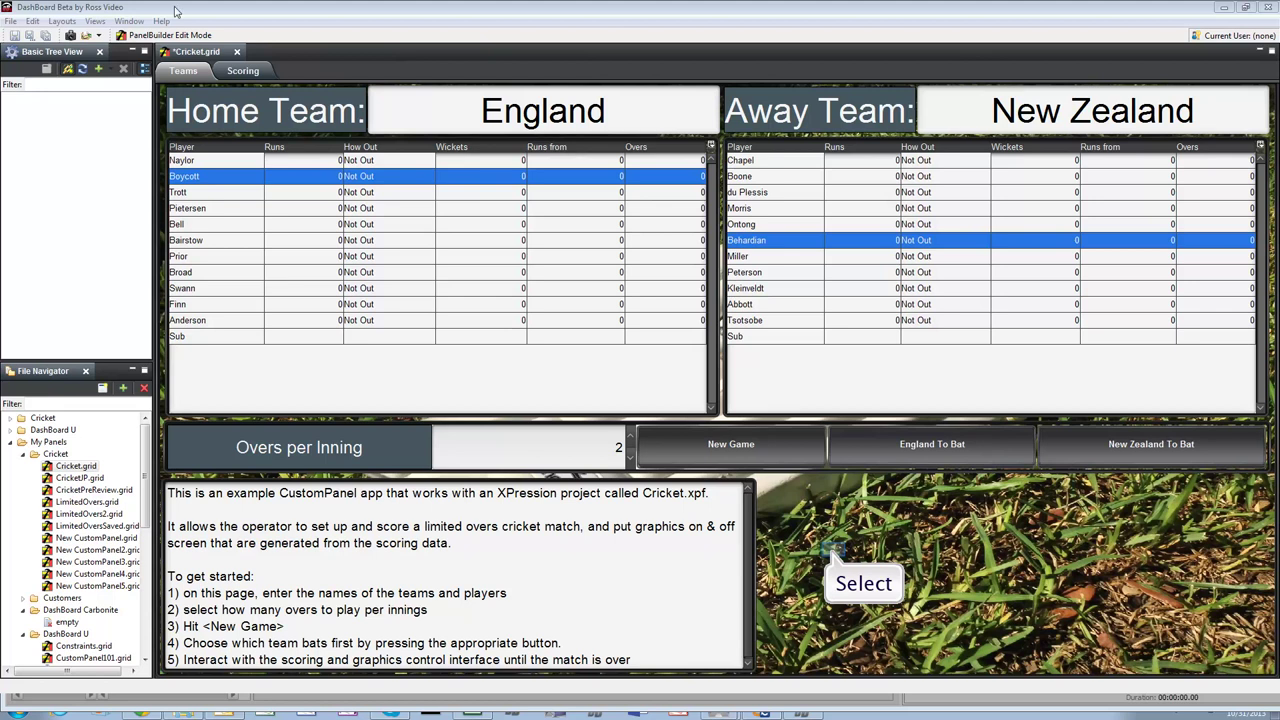
Step: Switch the Cricket.grid CustomPanel to full screen with Shift+Windows+F11
key(shift+super)
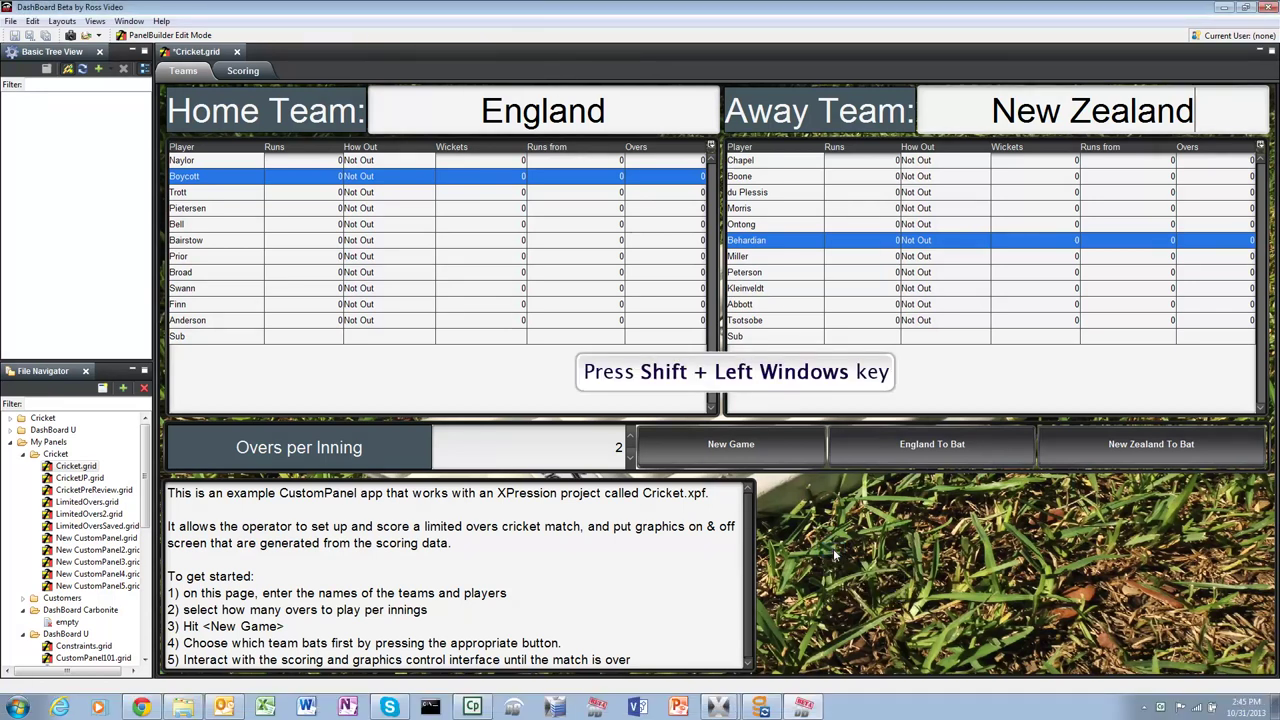
key(shift+super+F11)
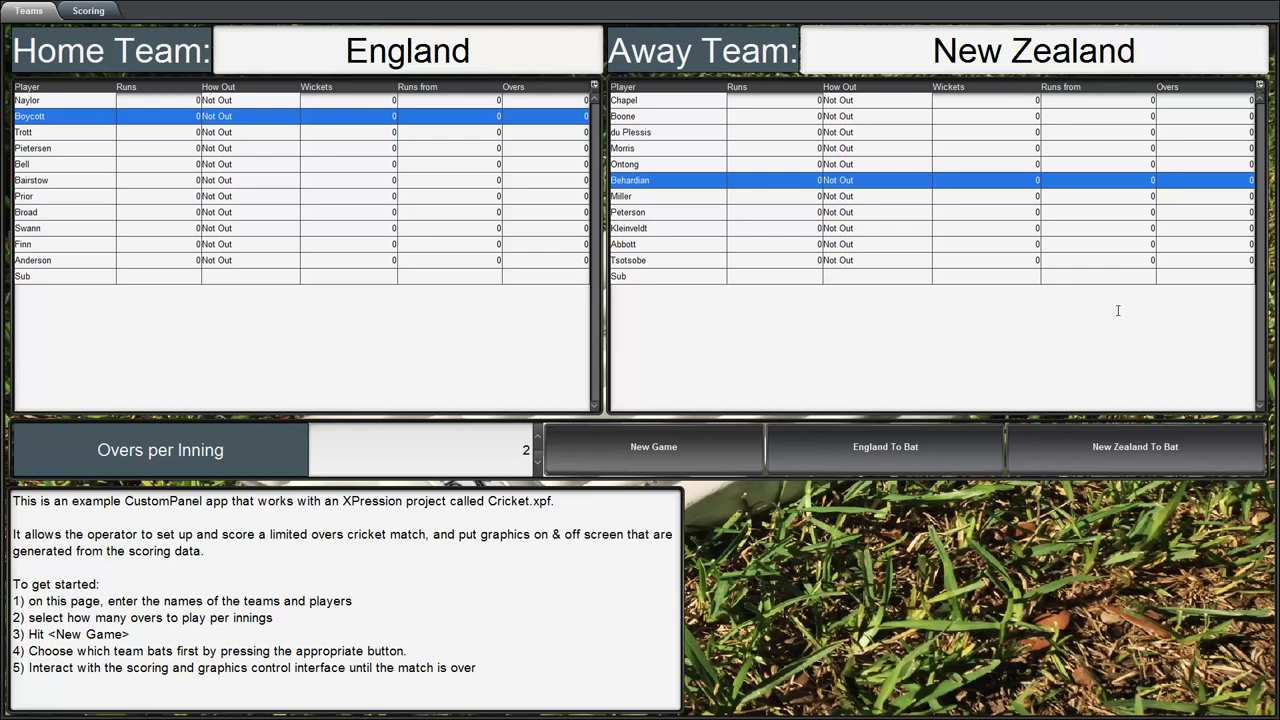
Step: Rename the away team from New Zealand to South Africa and start with England batting
drag(1149, 46, 932, 48)
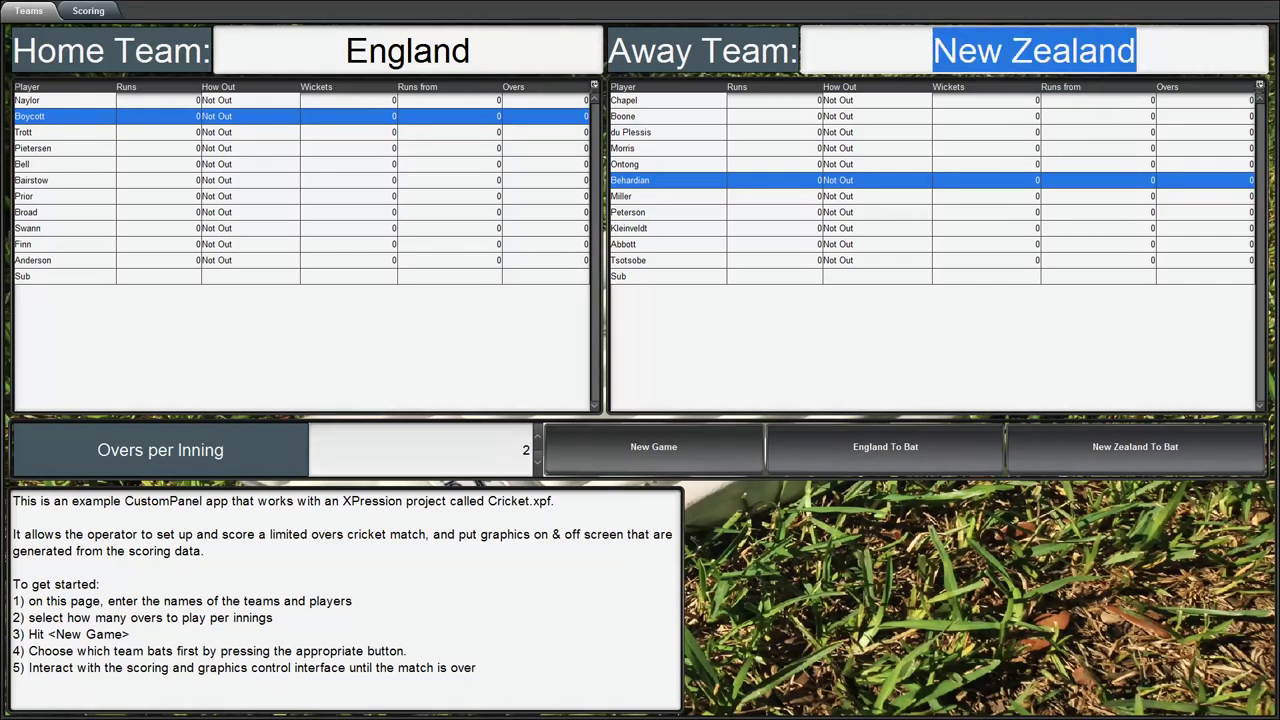
text(South An)
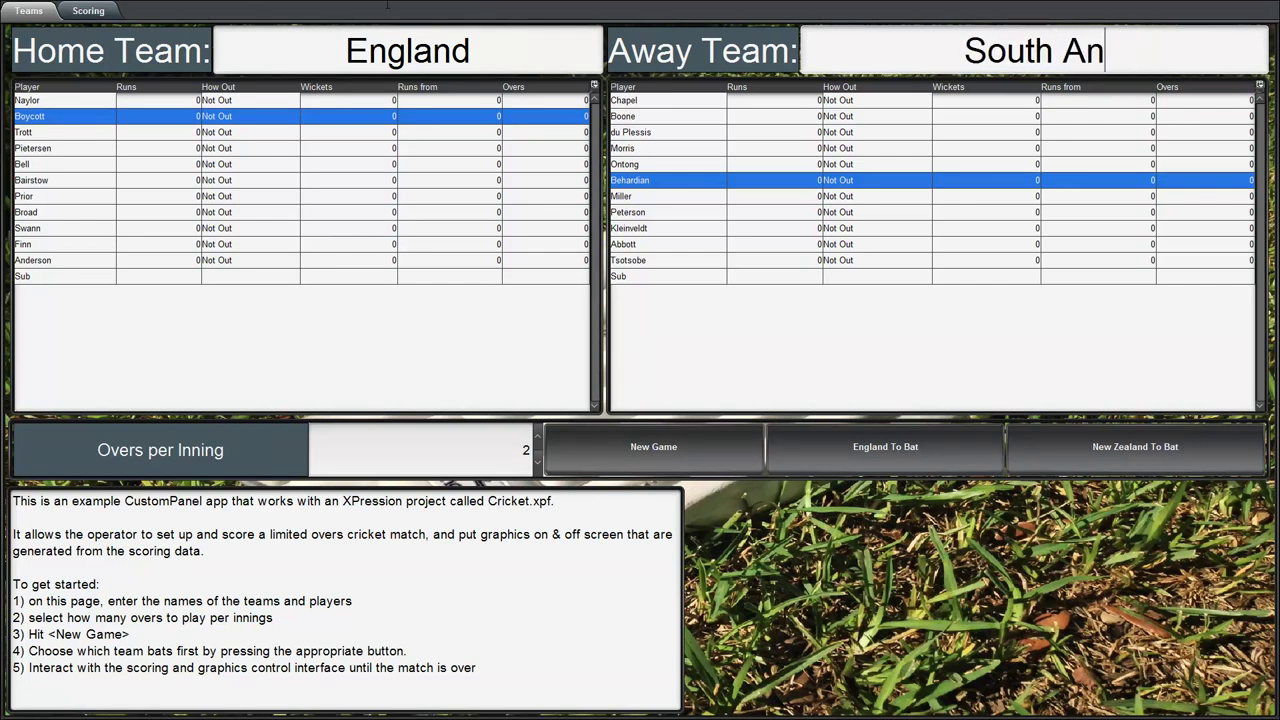
key(BackSpace)
text(frica)
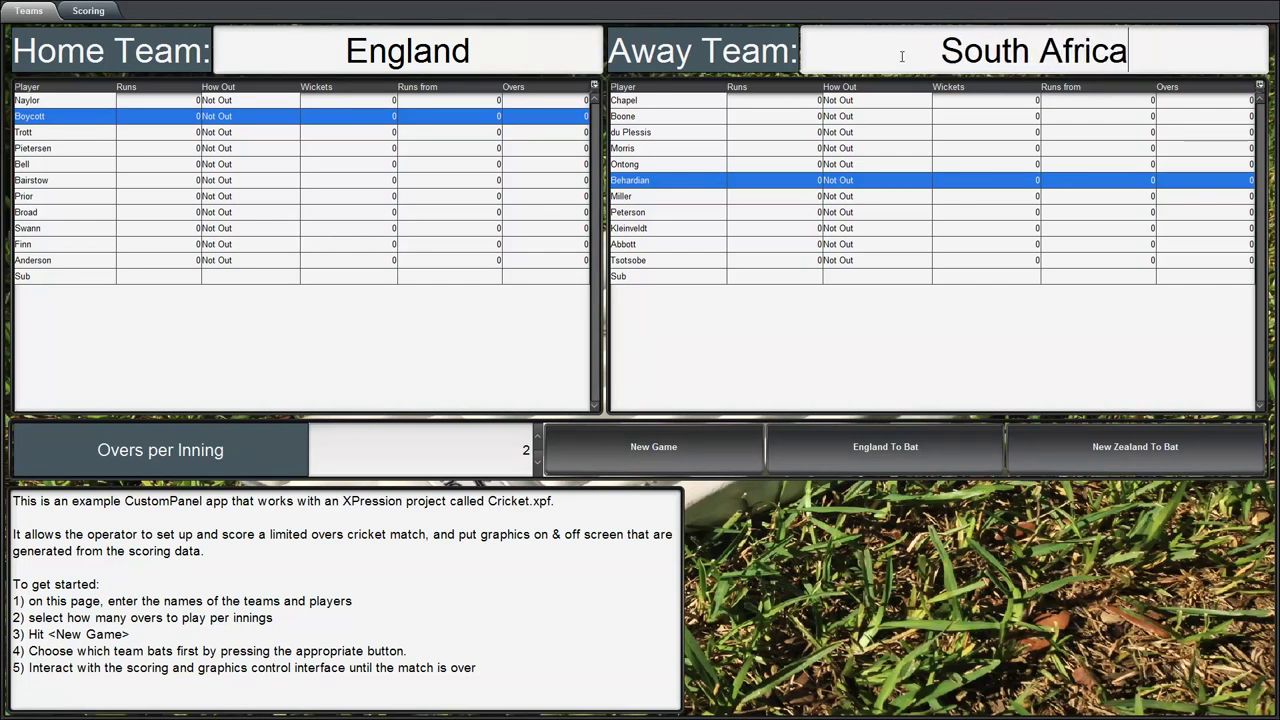
key(Return)
click(656, 456)
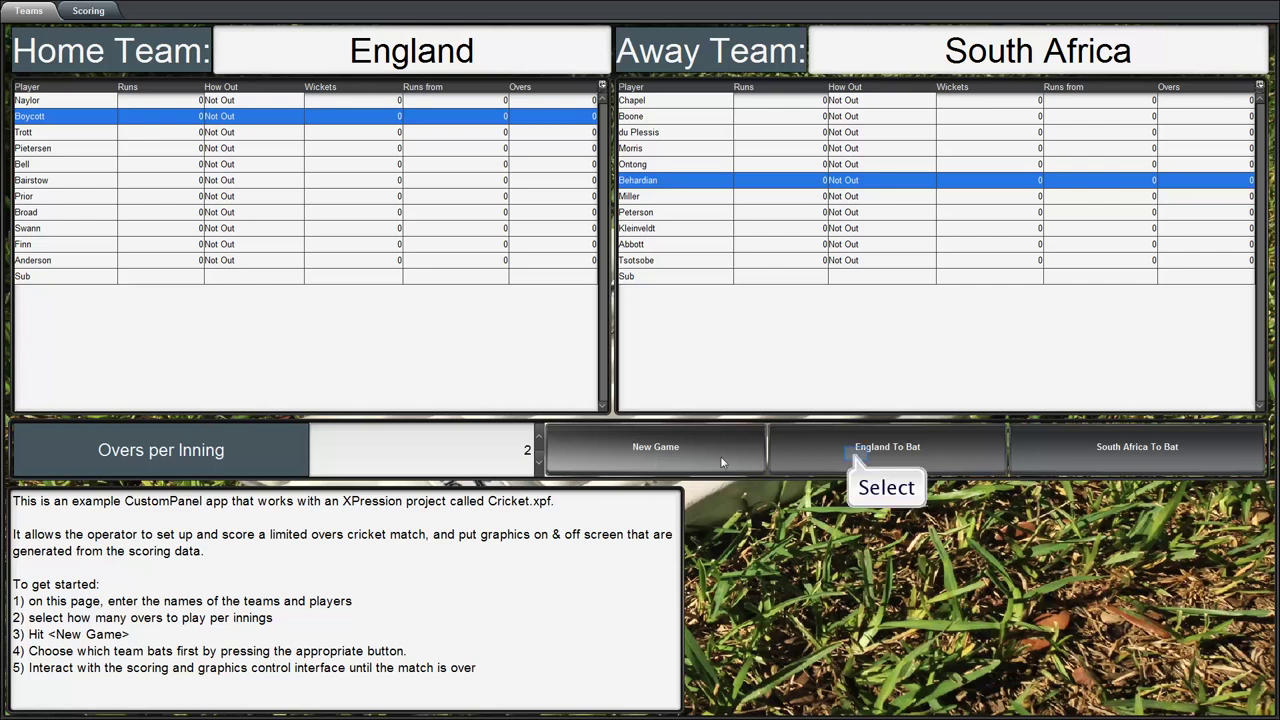
click(853, 457)
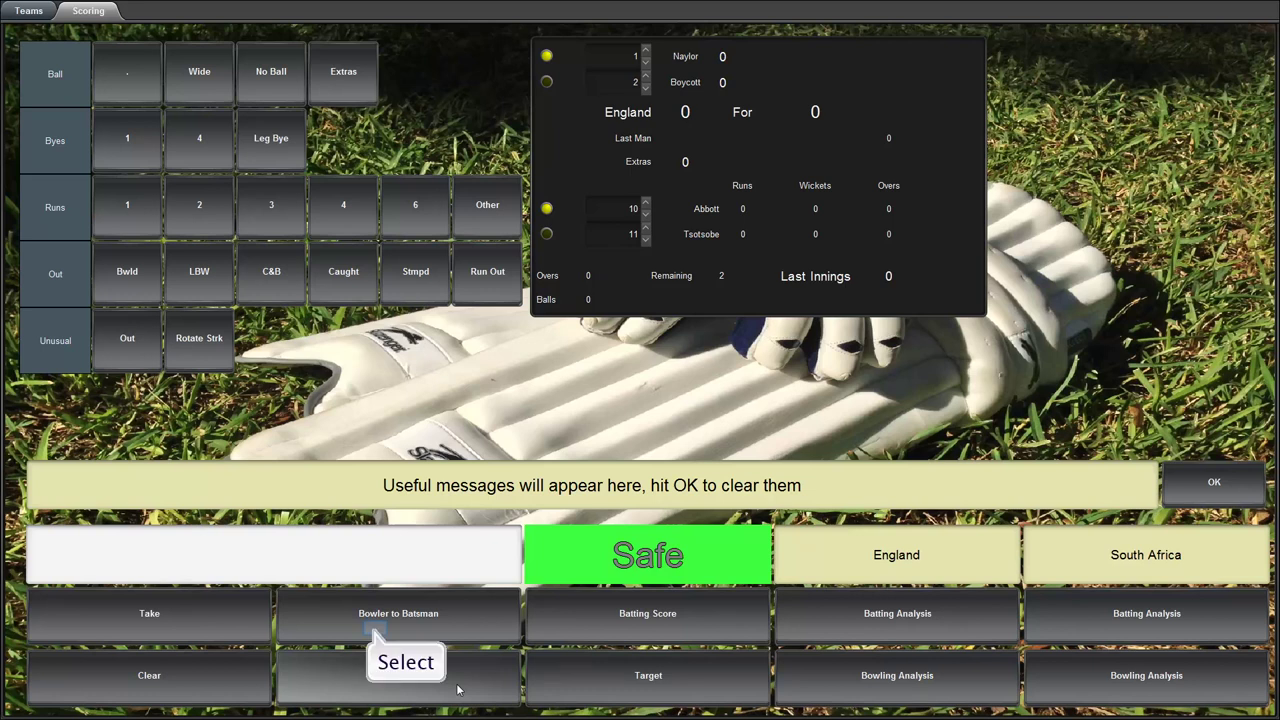
Step: Air and clear the Abbott to Naylor caption, then the England batting analysis card
click(377, 633)
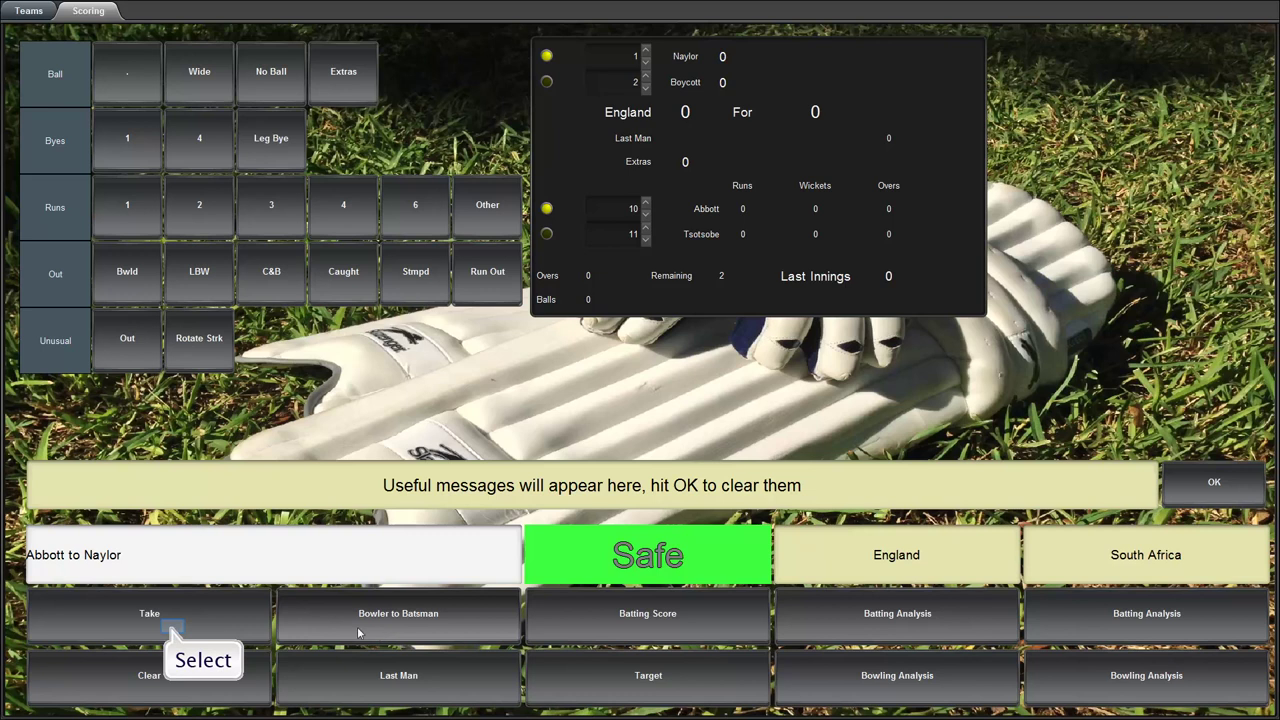
click(150, 613)
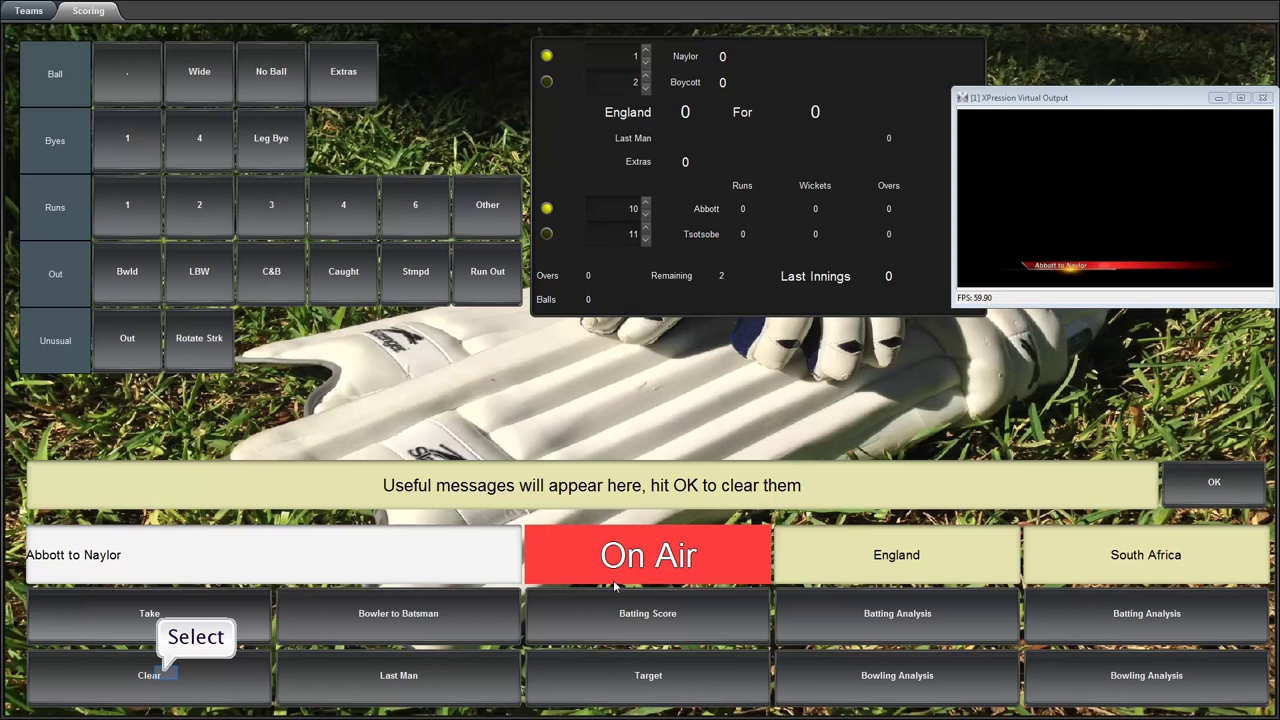
click(167, 678)
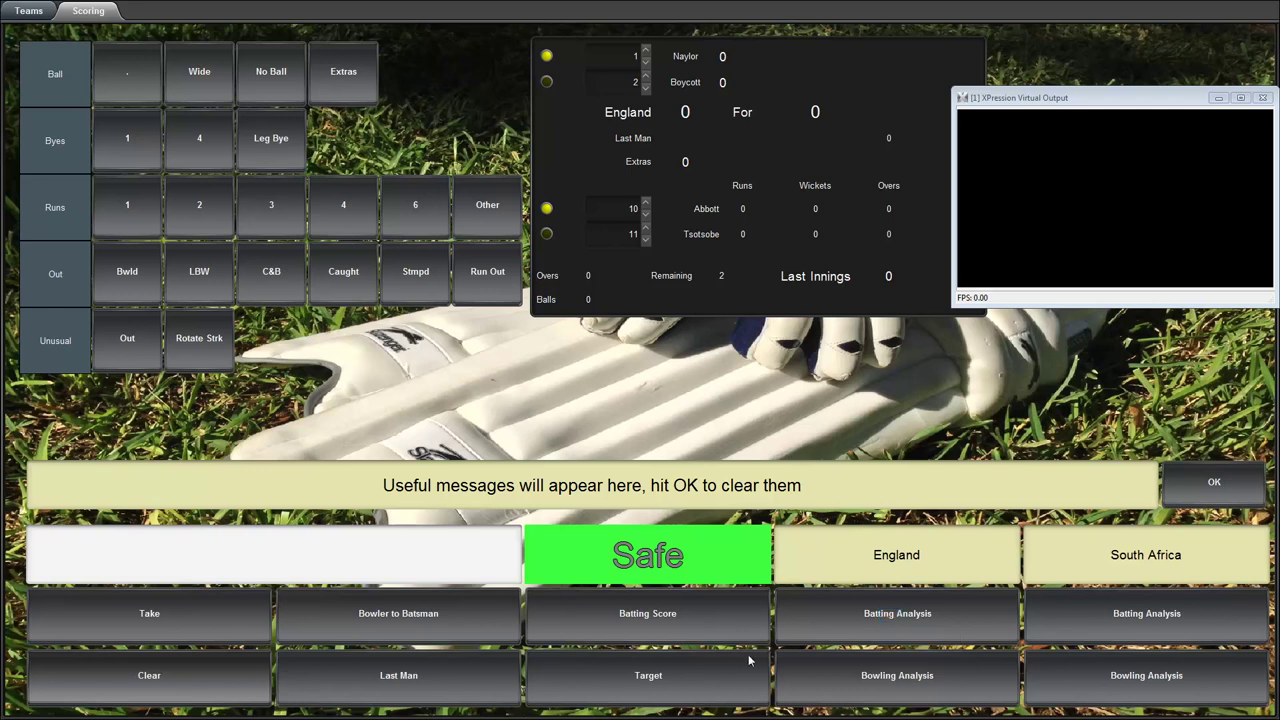
click(891, 614)
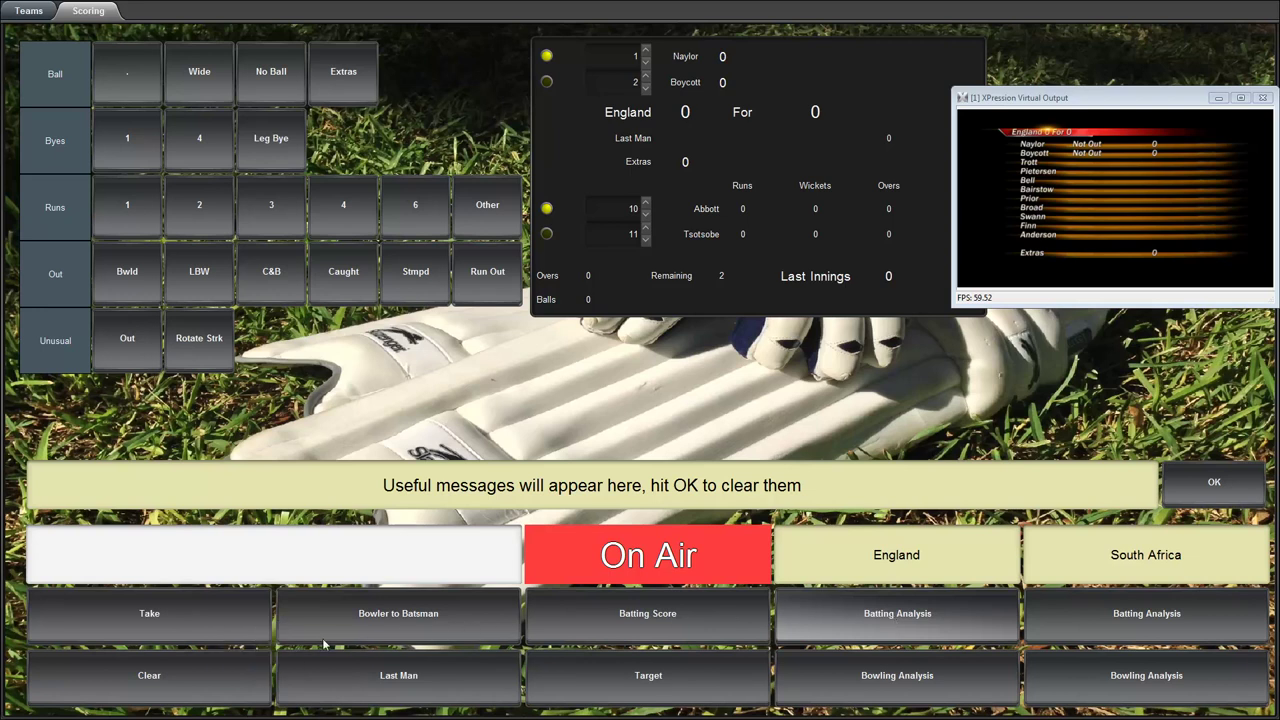
click(230, 677)
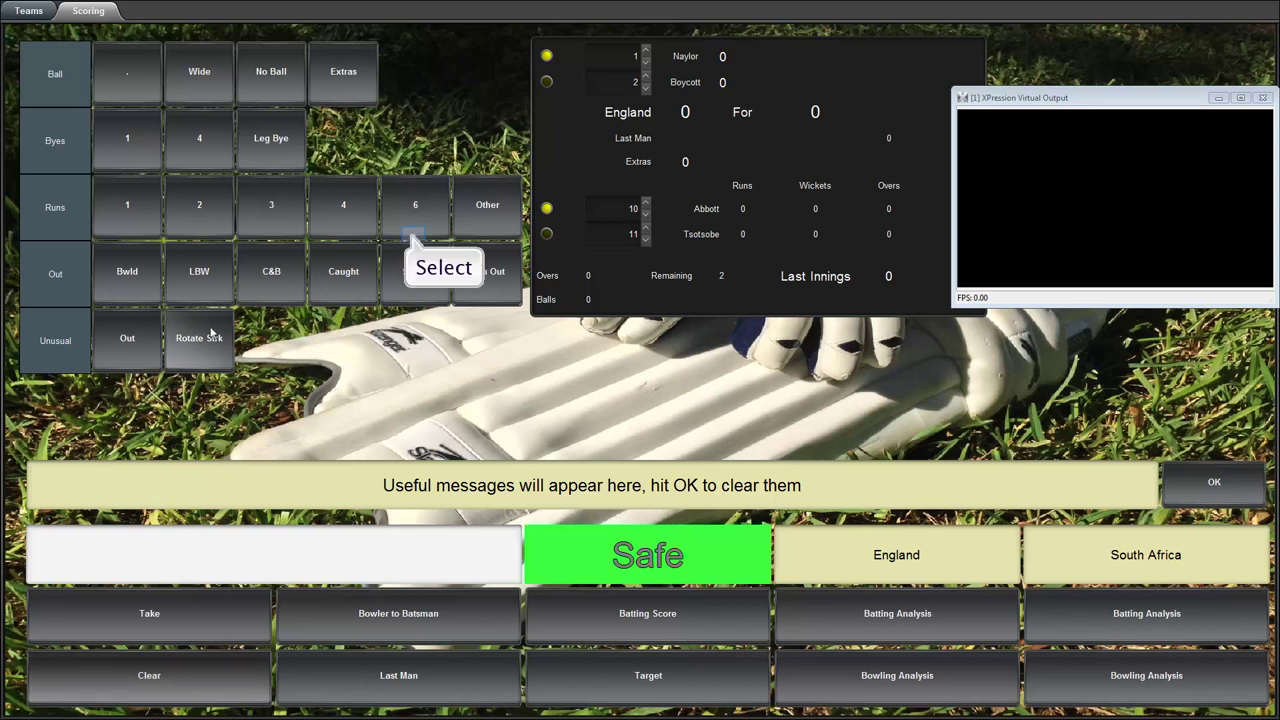
Step: Score a six for Naylor, record him LBW to Abbott, and air the England 6 For 1 caption
click(415, 234)
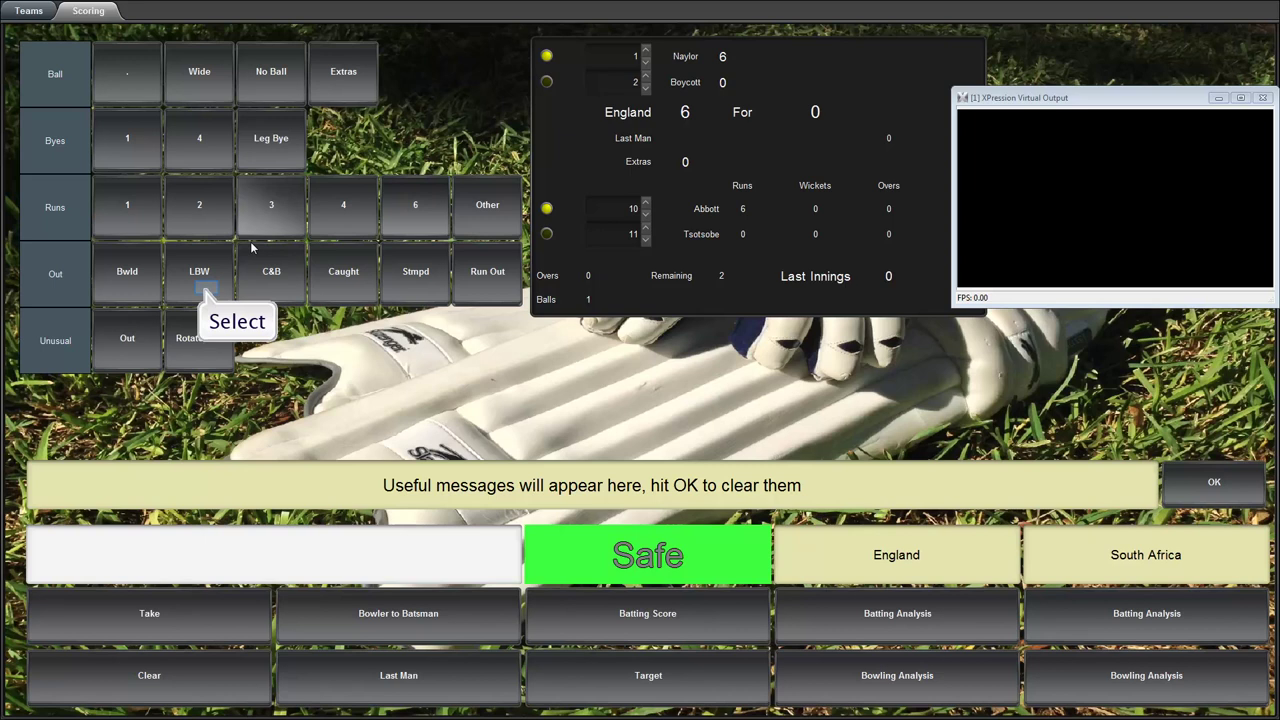
click(208, 292)
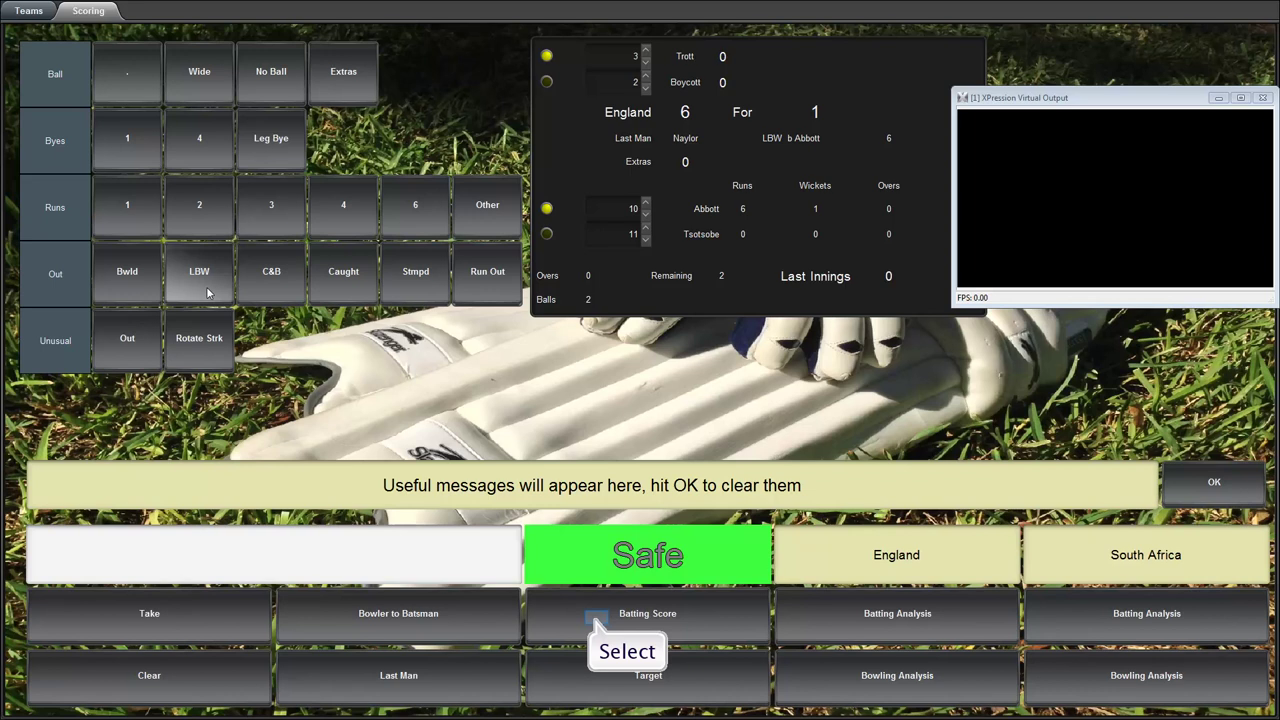
click(597, 618)
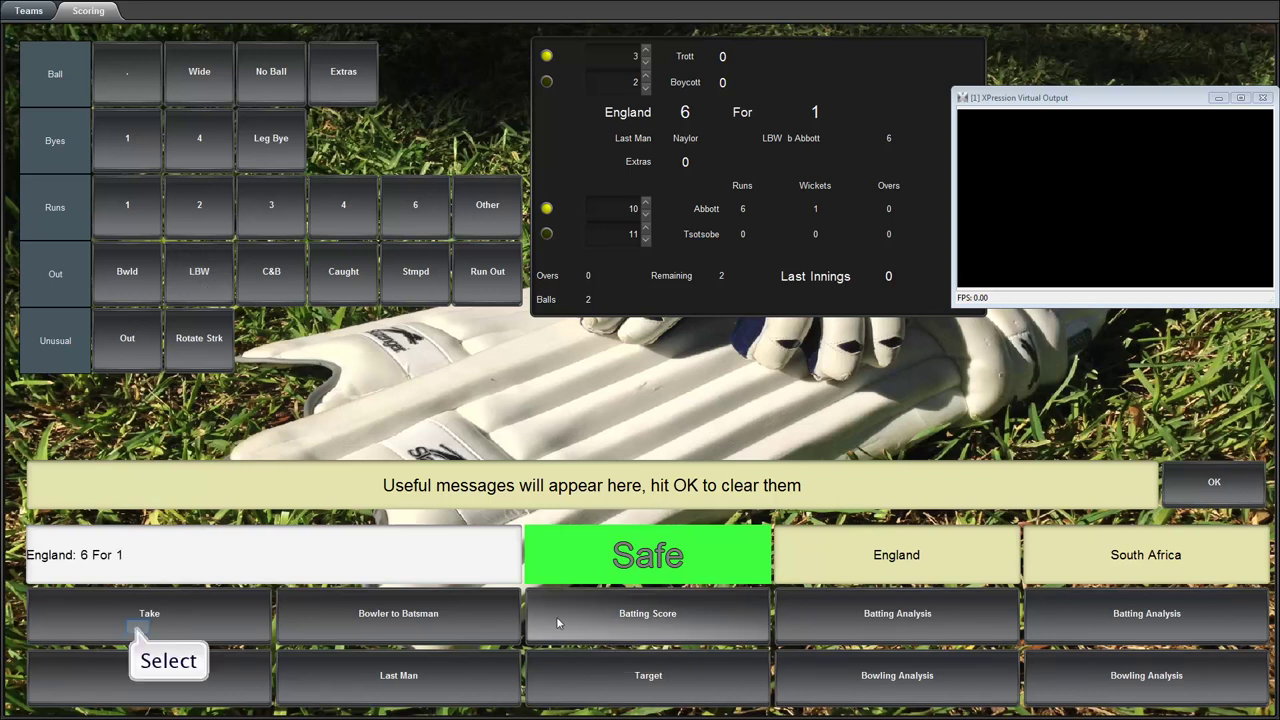
click(142, 616)
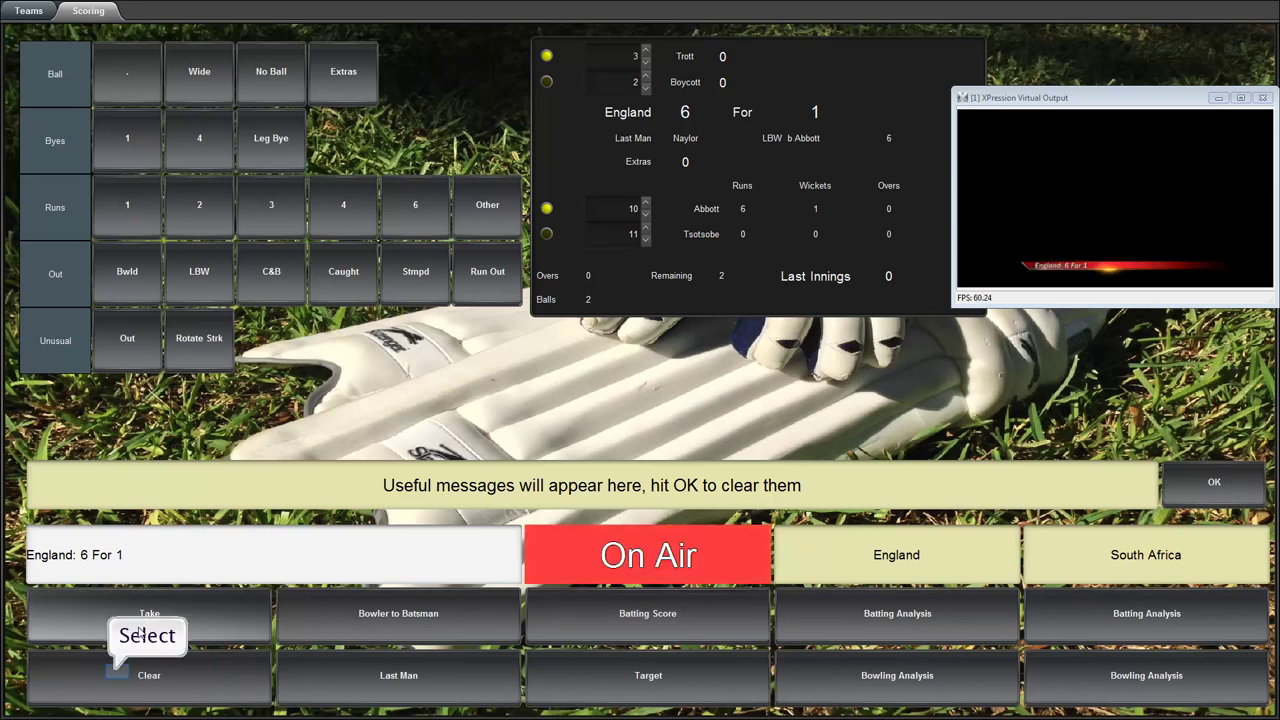
click(118, 677)
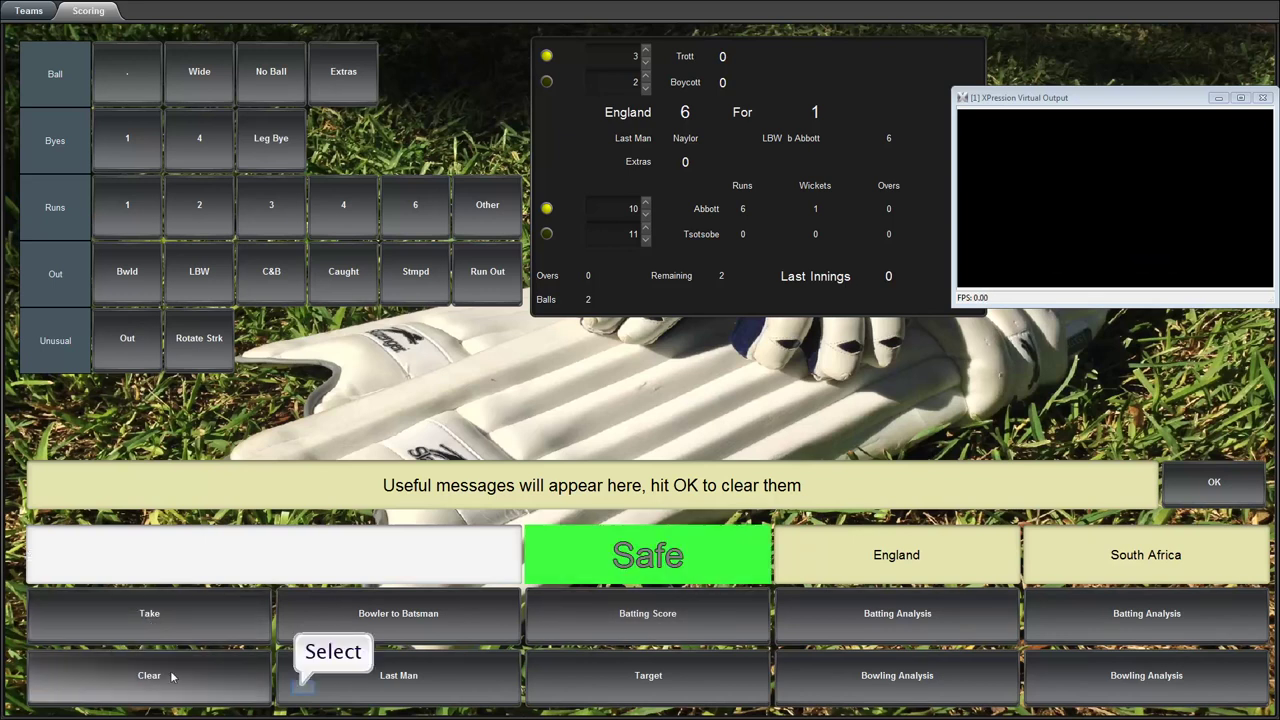
Step: Air and clear the last man out caption, then the England batting card
click(305, 690)
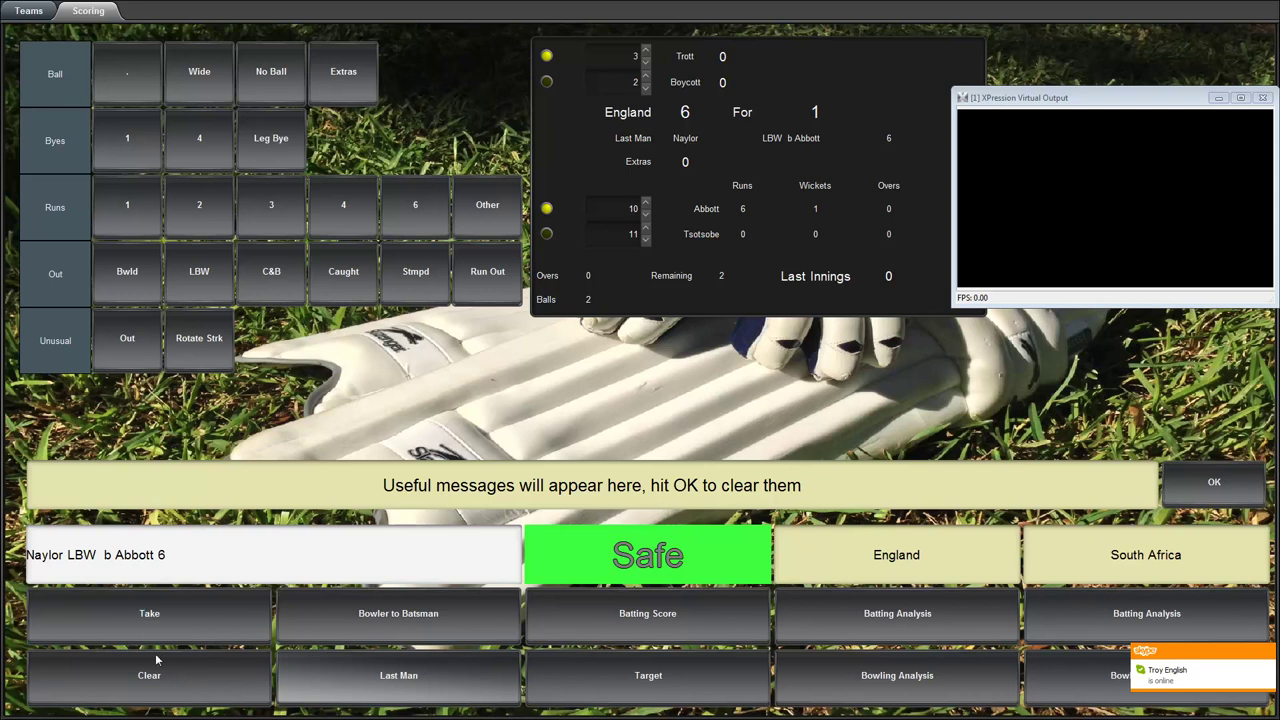
click(134, 614)
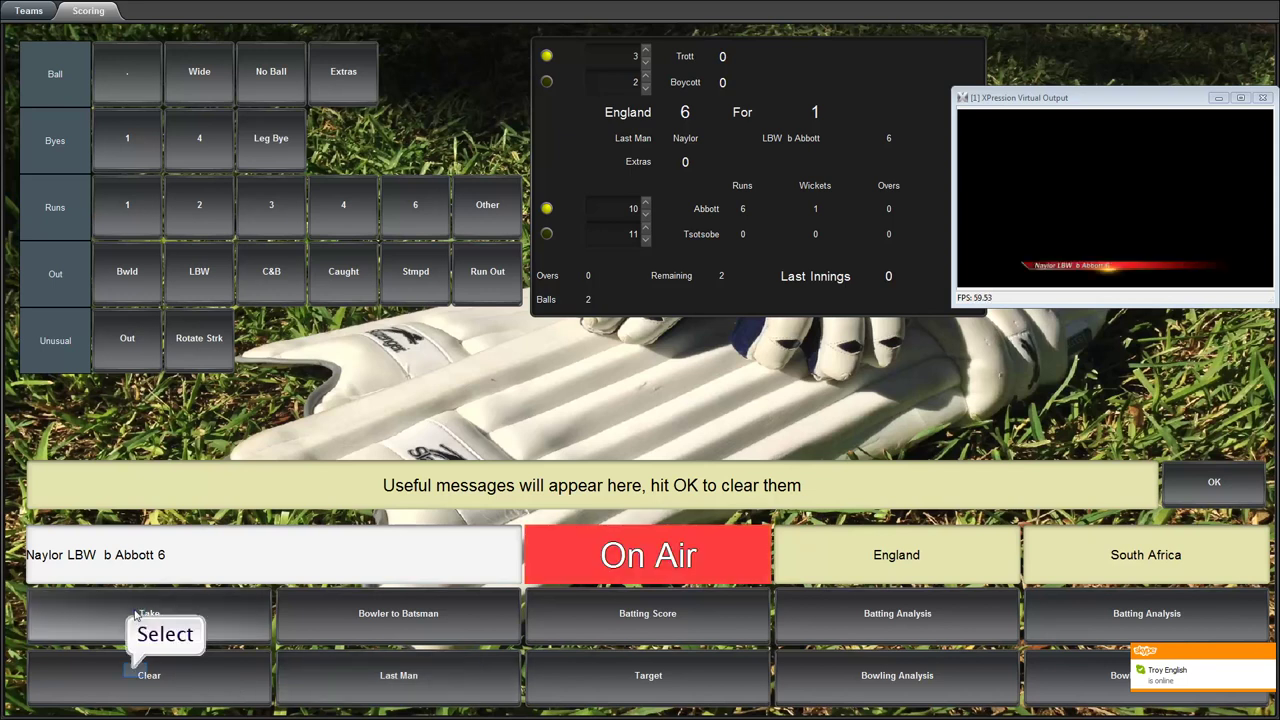
click(137, 672)
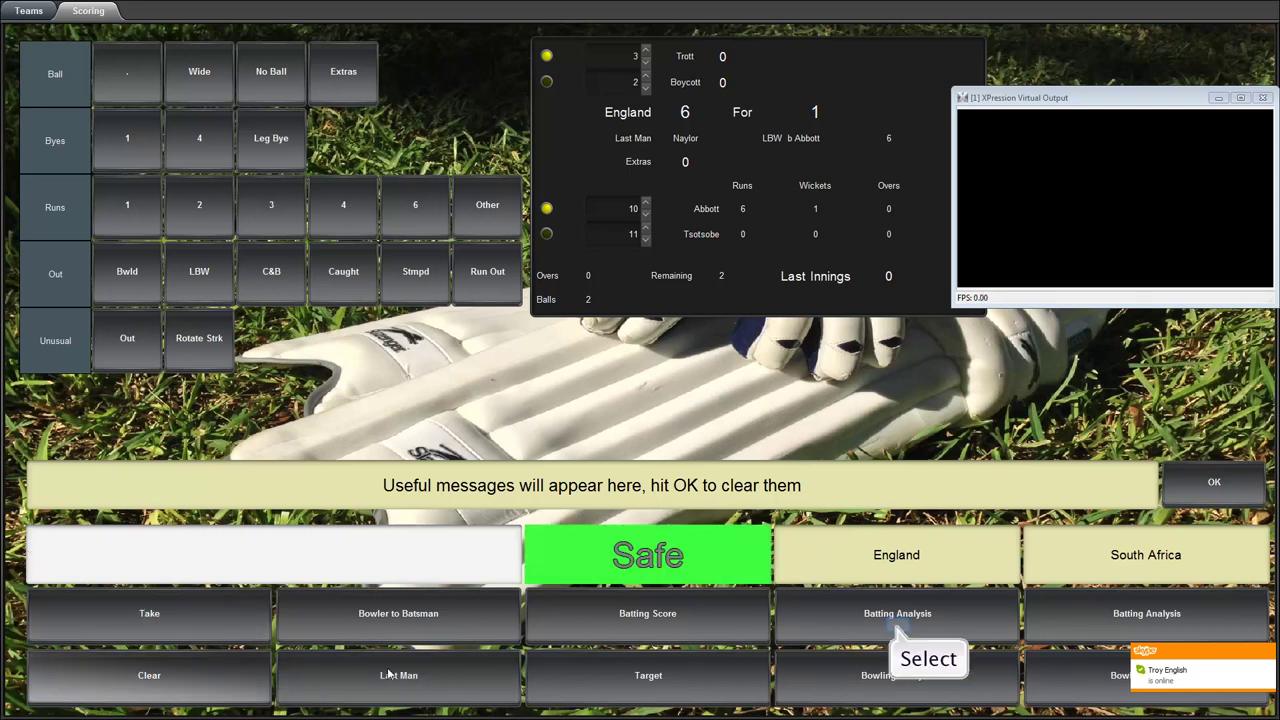
click(899, 626)
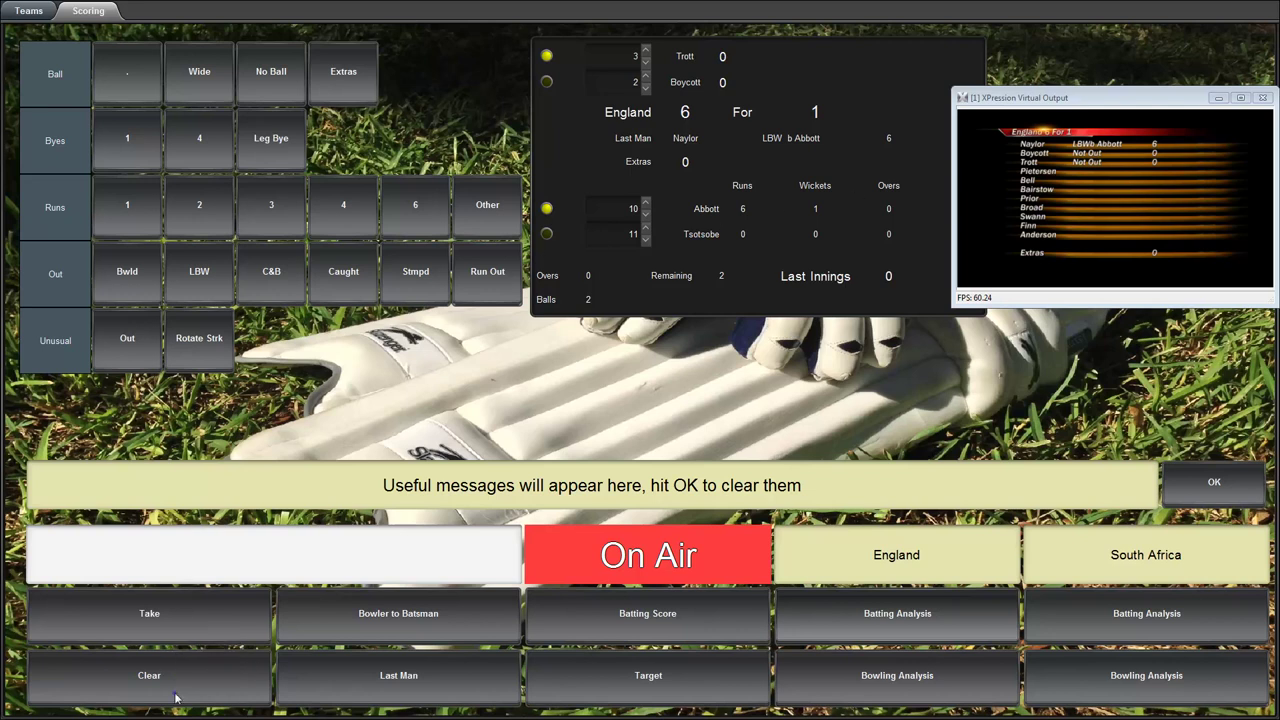
click(176, 698)
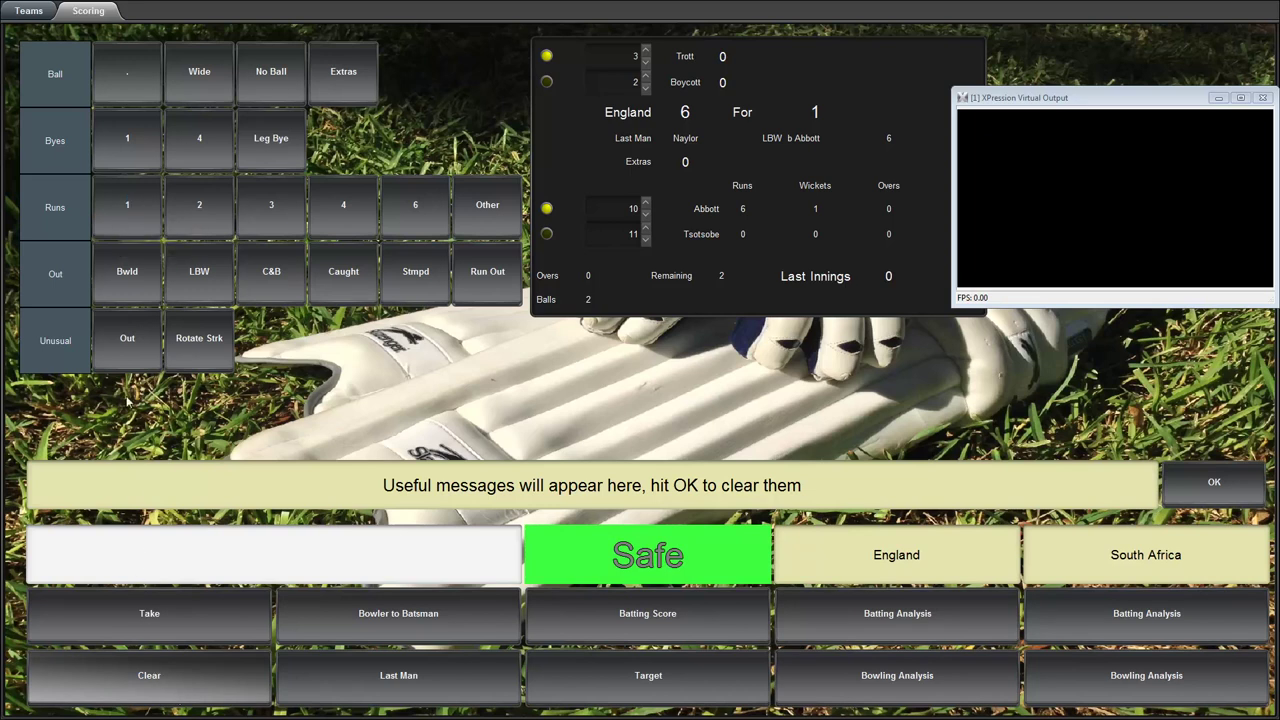
Step: Finish the first over with a single and three dot balls, making England 7 for 1
click(126, 207)
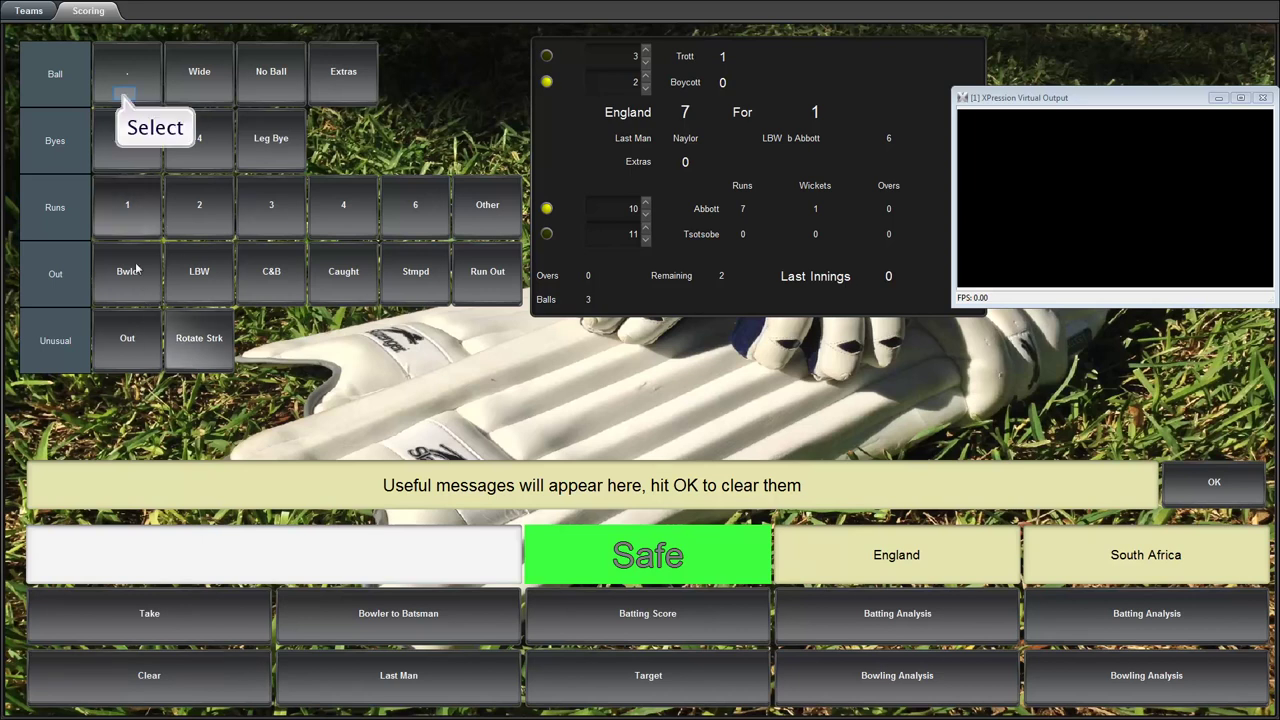
click(125, 93)
click(125, 92)
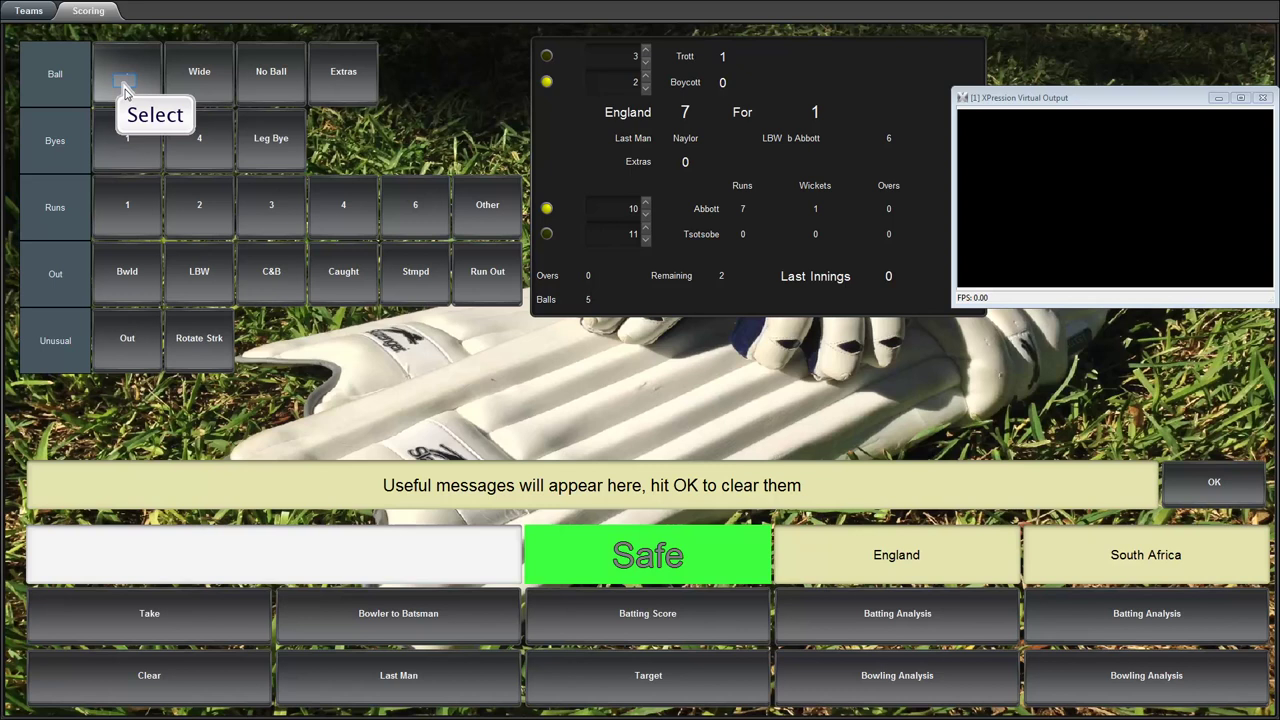
click(124, 84)
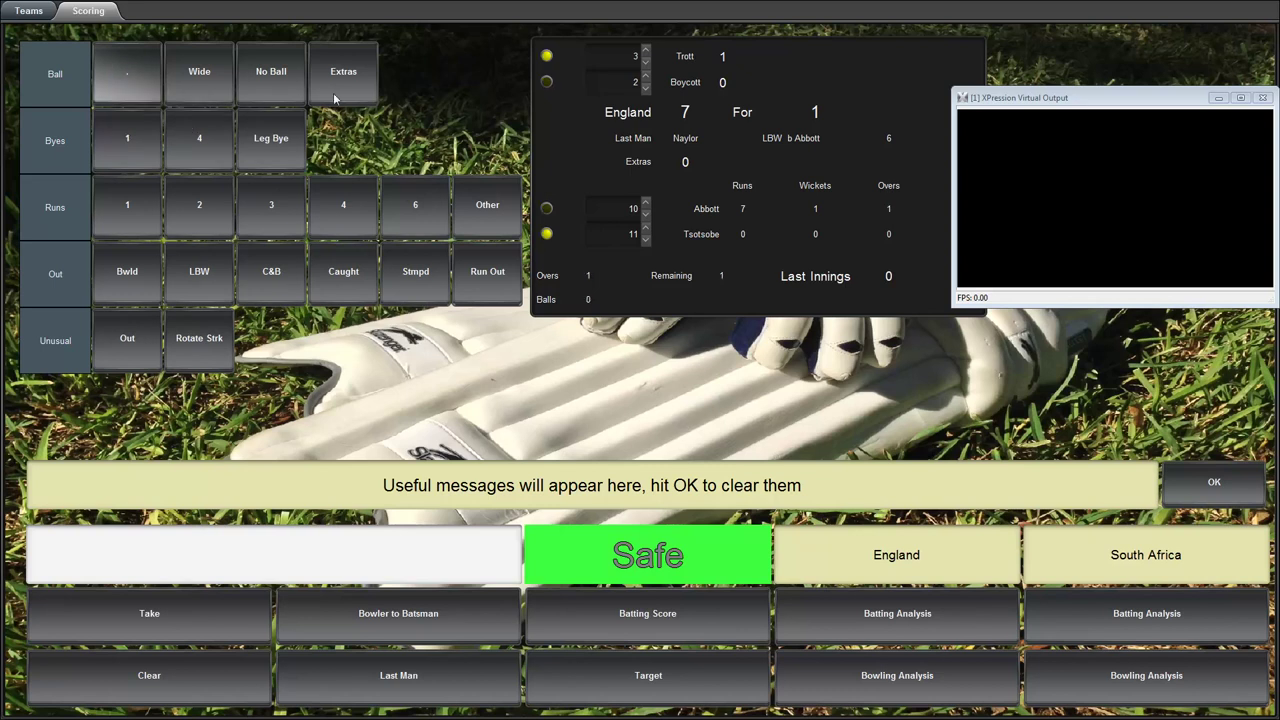
Step: Air and clear the bowler-to-batsman caption
click(421, 622)
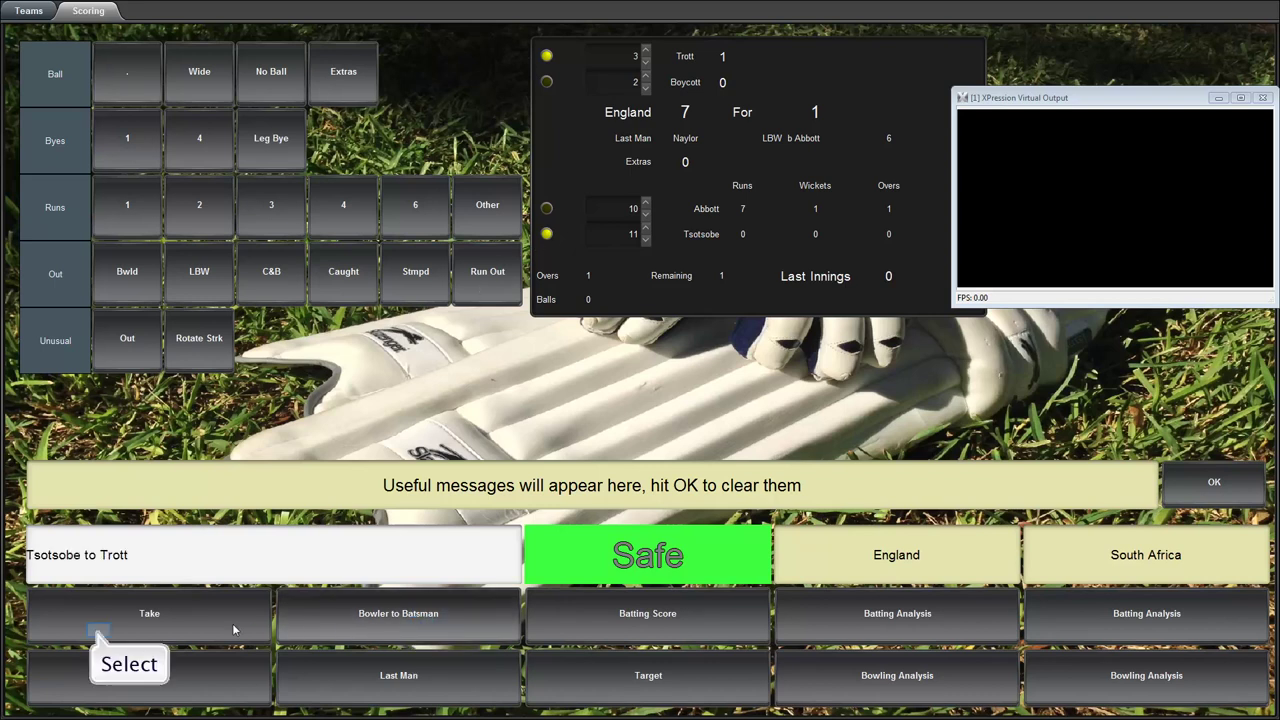
click(100, 627)
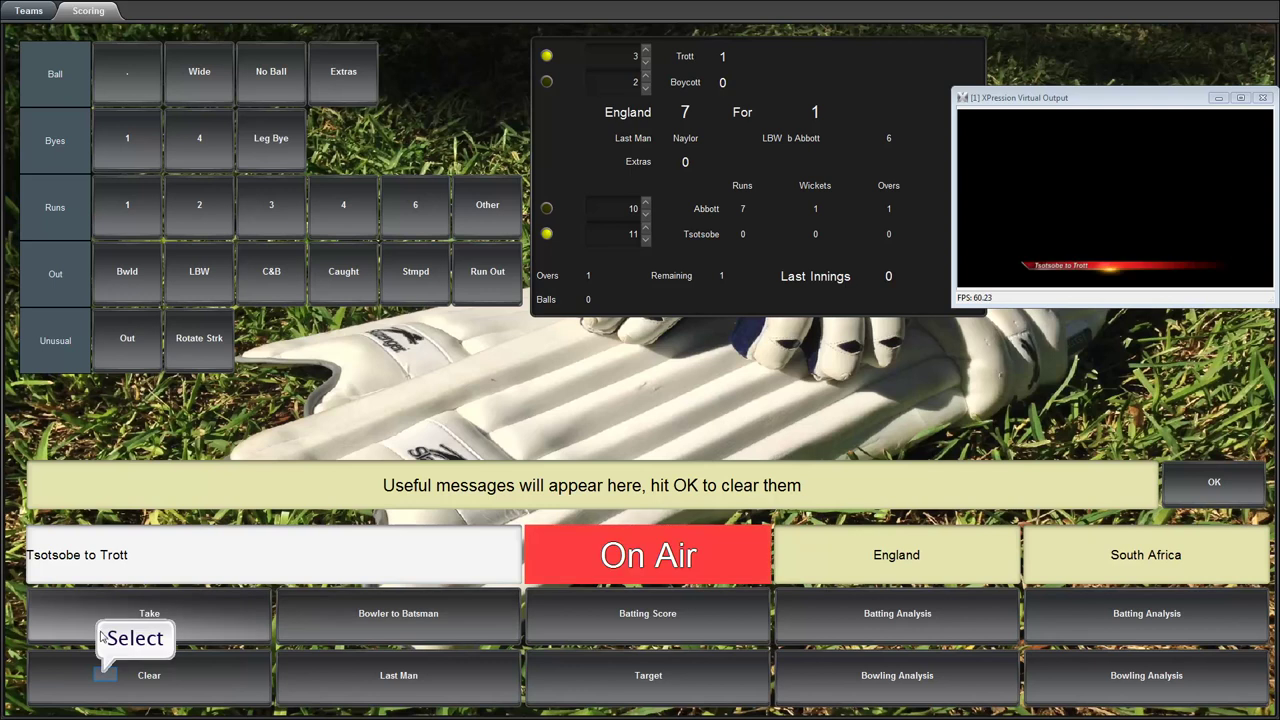
click(106, 679)
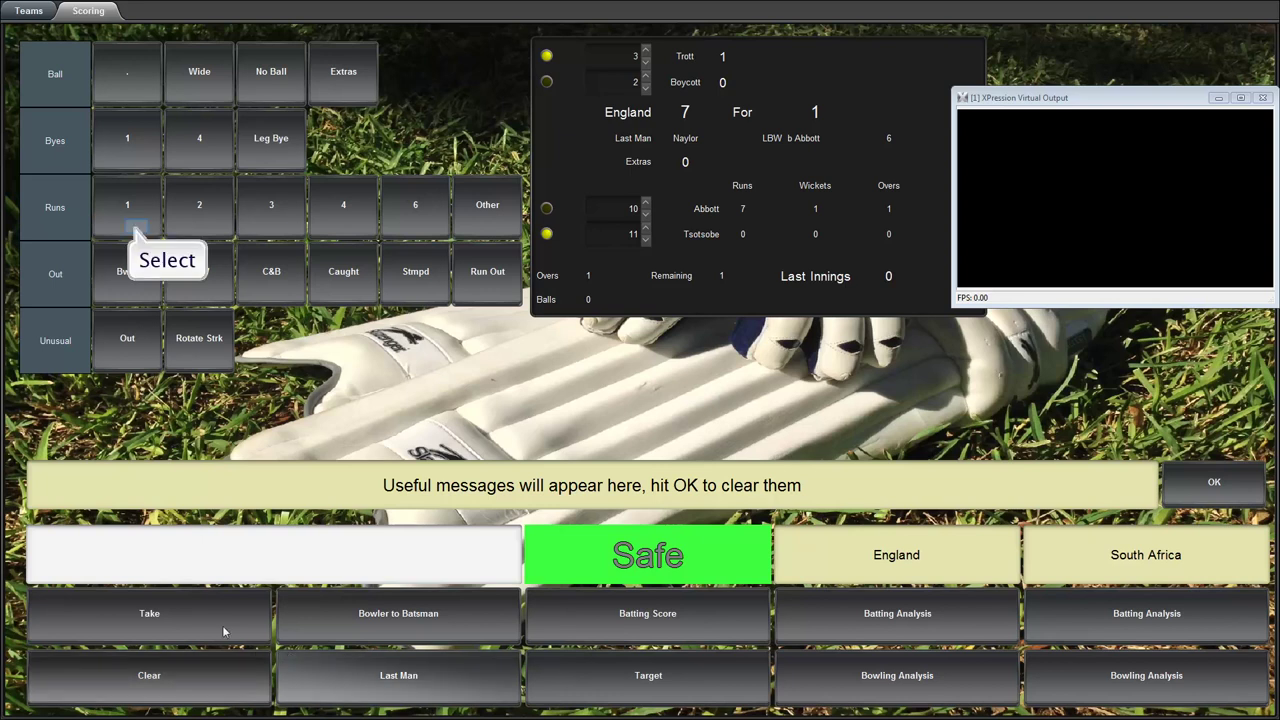
Step: Score a single, record Boycott run out, and air the 'Boycott Run Out 0' caption
click(138, 231)
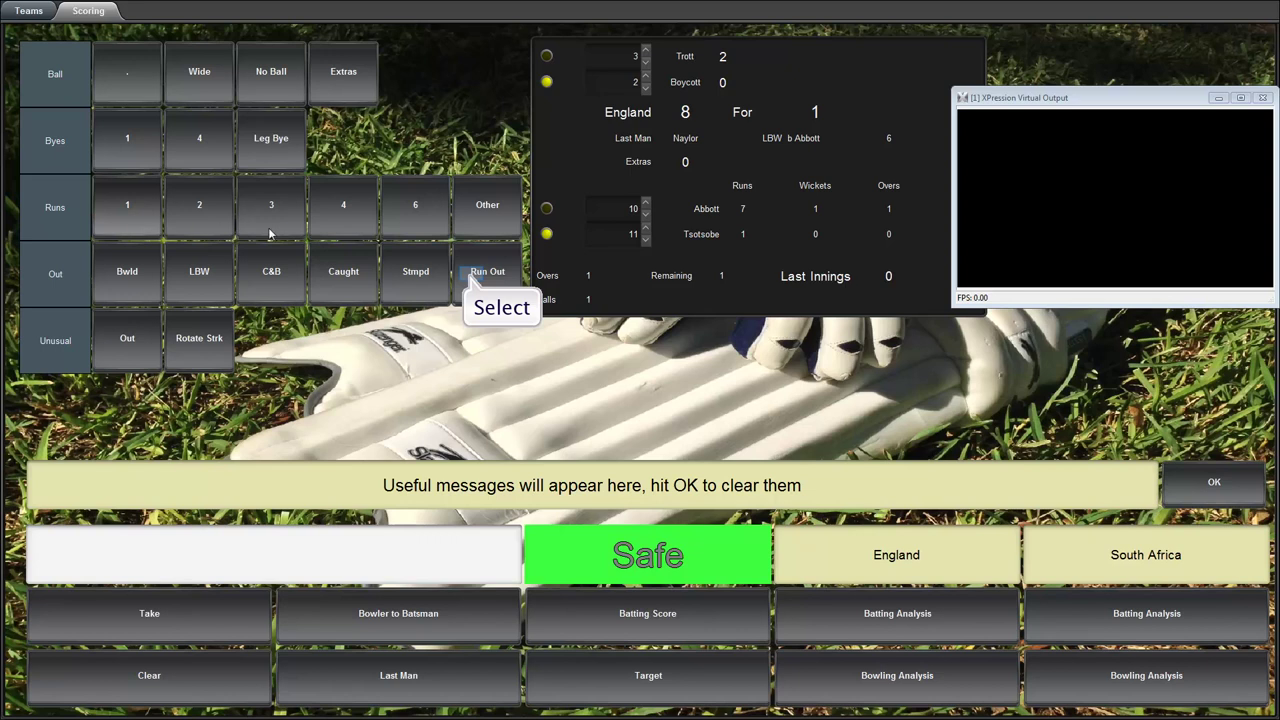
click(473, 278)
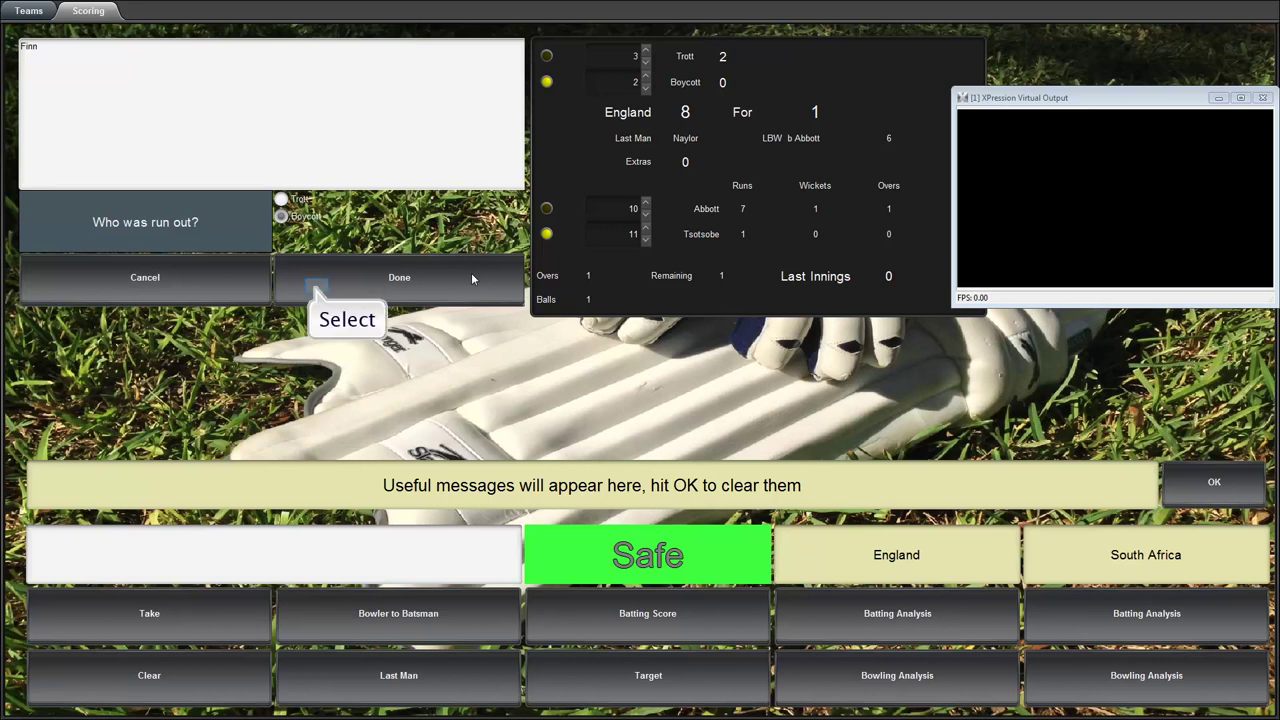
click(316, 285)
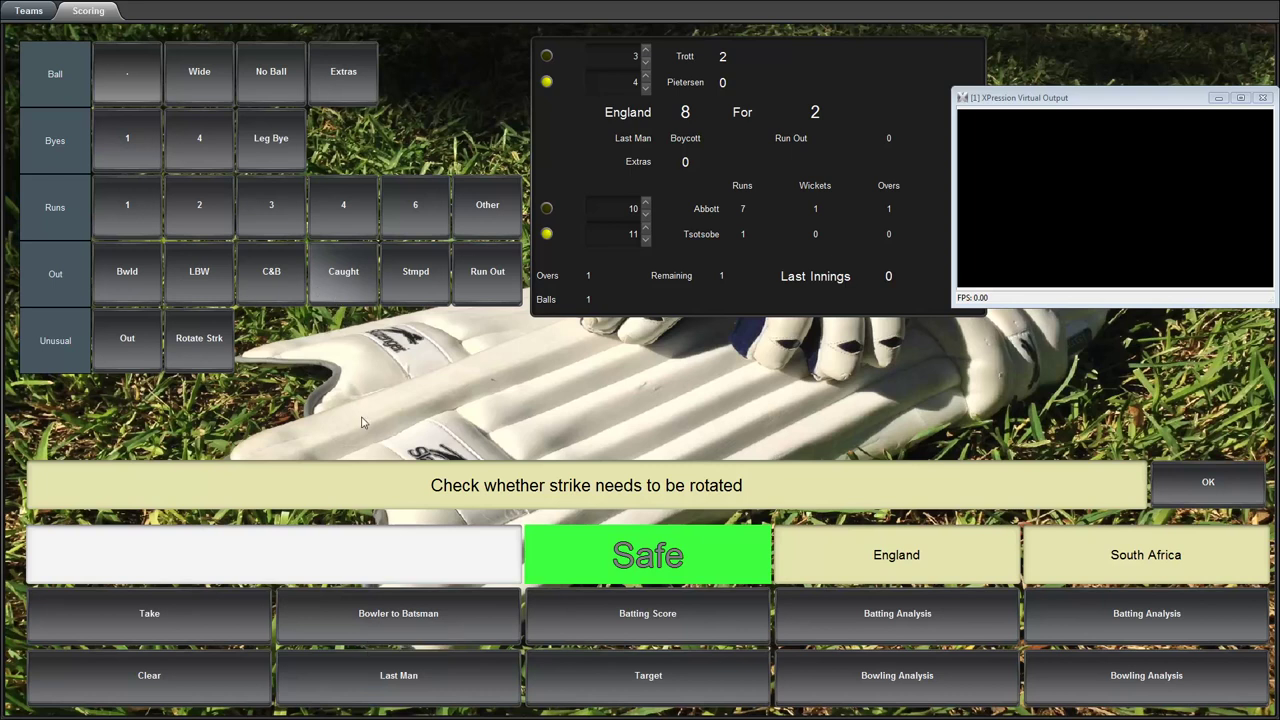
click(372, 685)
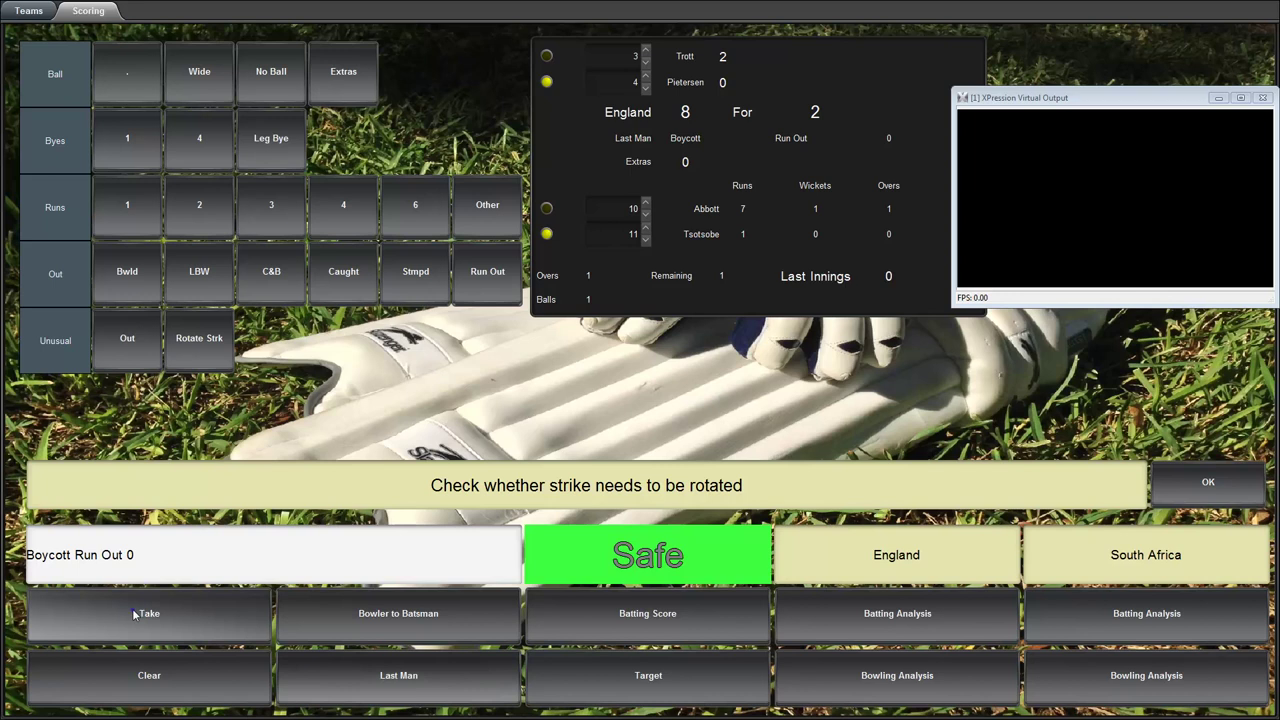
click(133, 612)
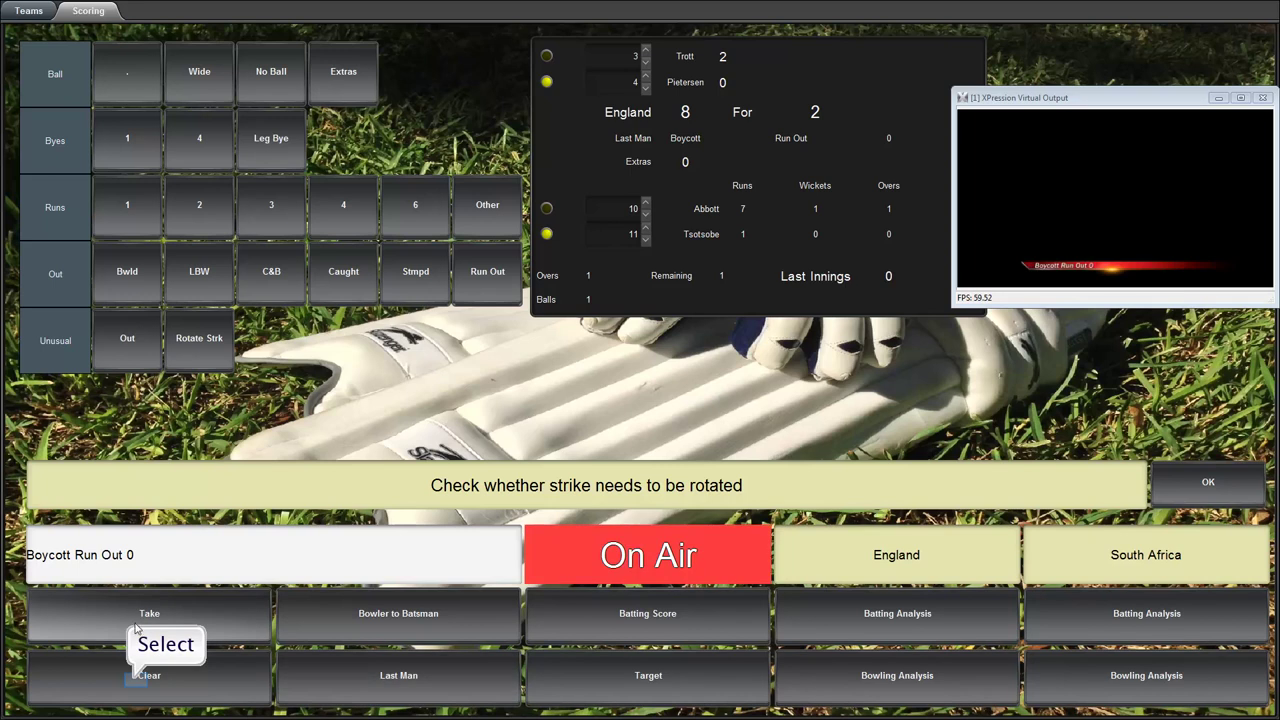
Step: Clear the run-out caption, then air and clear England's 8 For 2 batting card
click(137, 684)
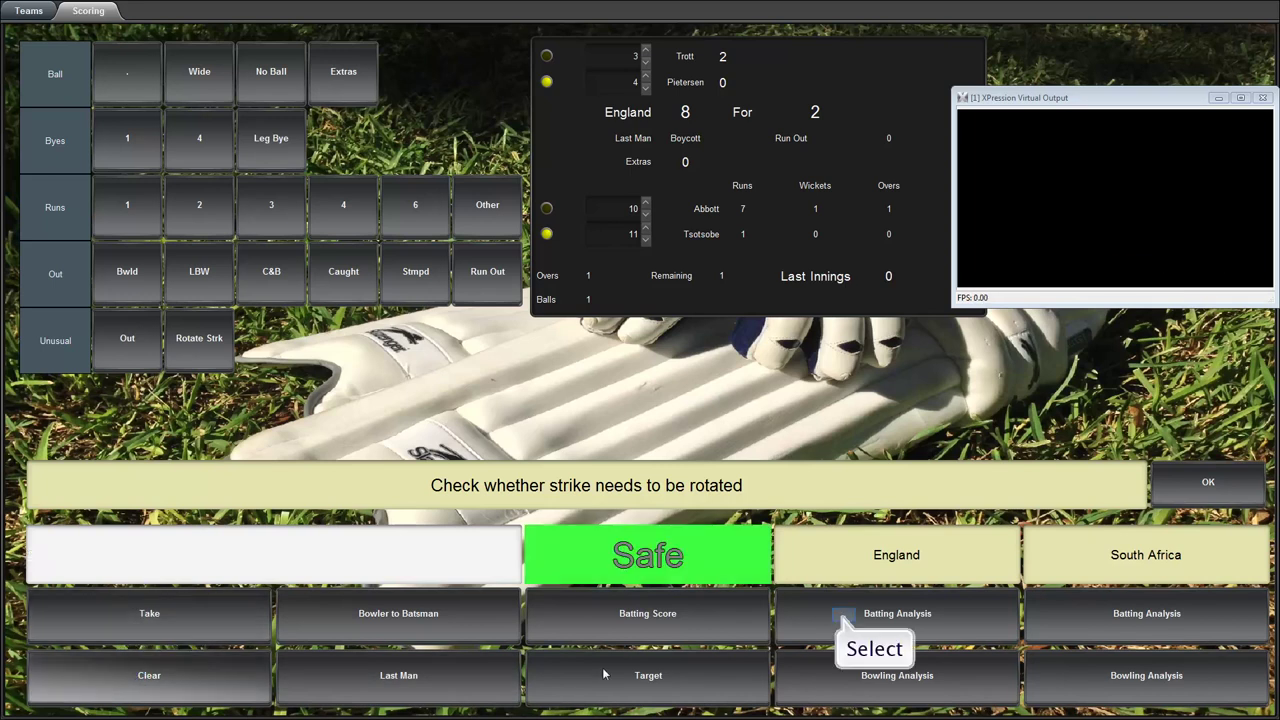
click(844, 619)
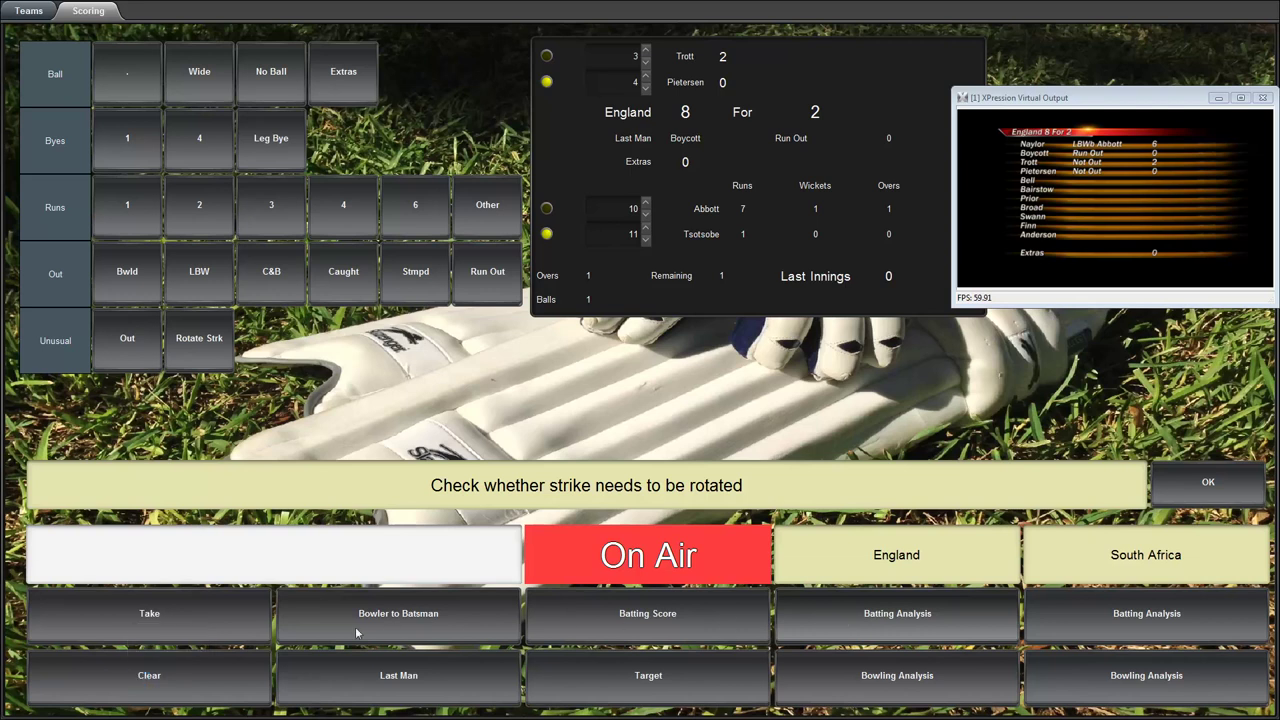
click(140, 684)
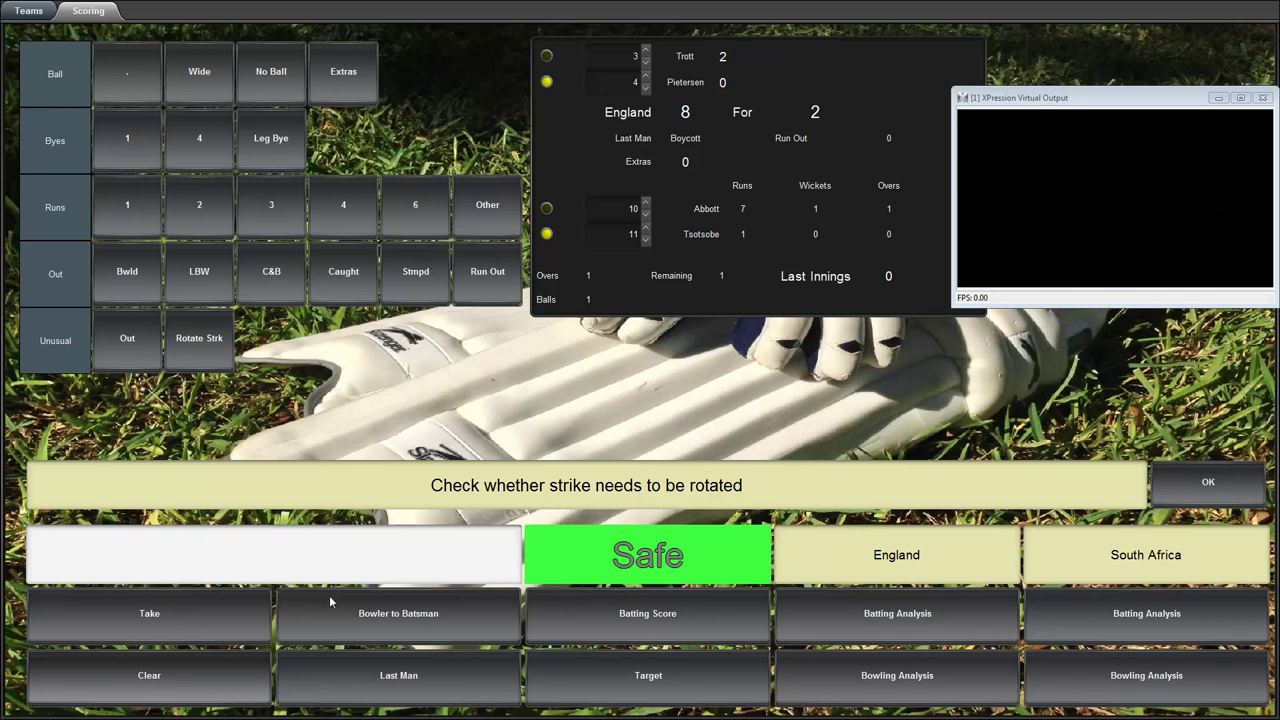
Step: Score four sixes and a four to end England's innings on 36 for 2
click(426, 218)
click(426, 218)
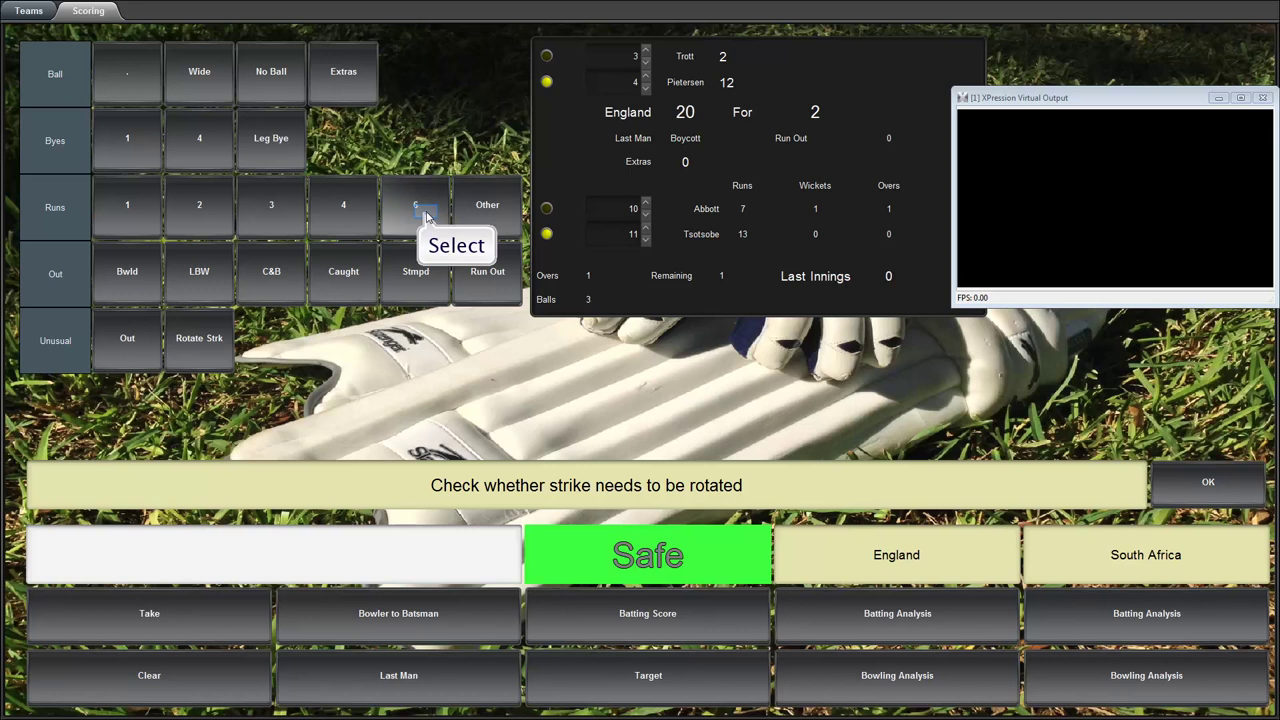
click(426, 218)
click(426, 218)
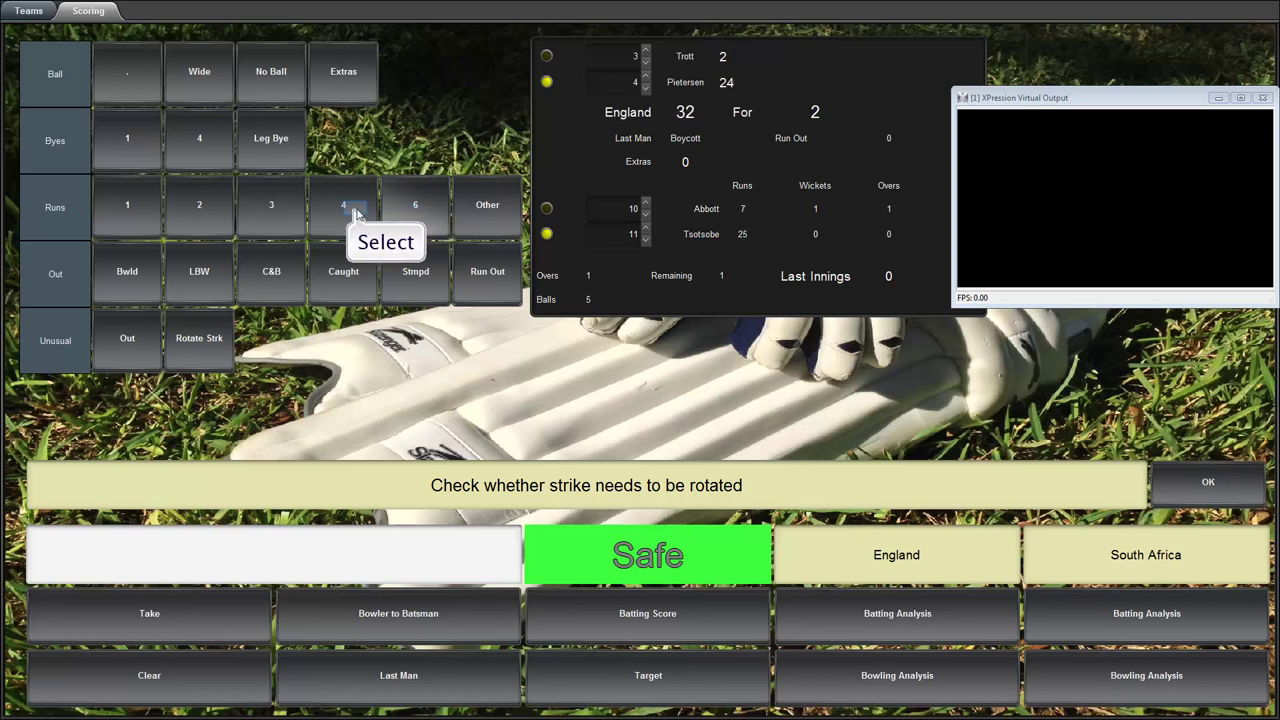
click(355, 213)
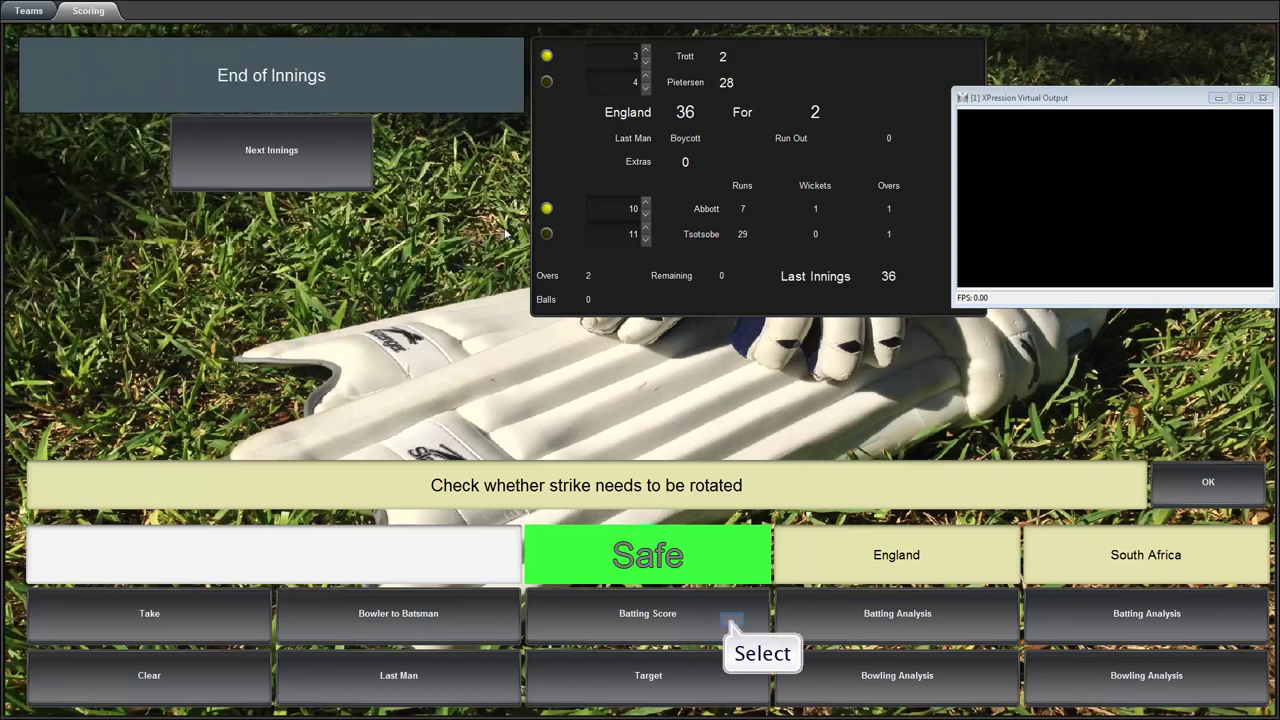
Step: Air and clear the England: 36 For 2 batting score graphic
click(732, 624)
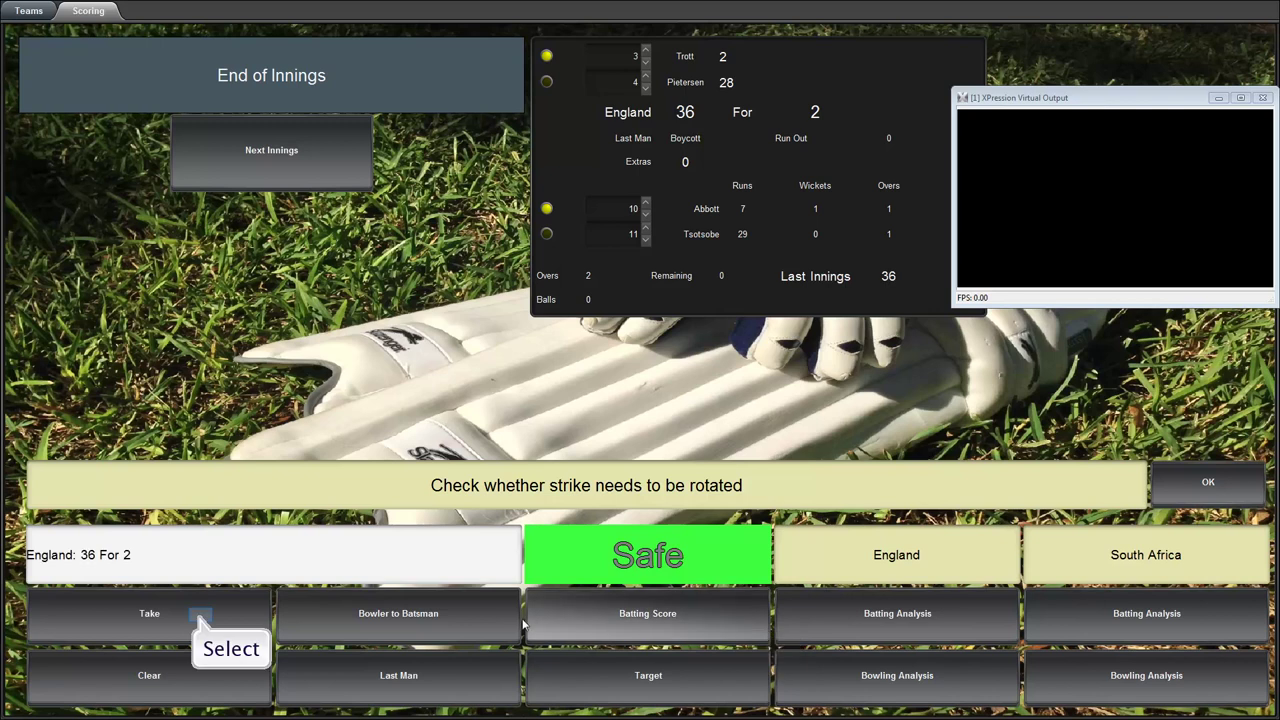
click(200, 620)
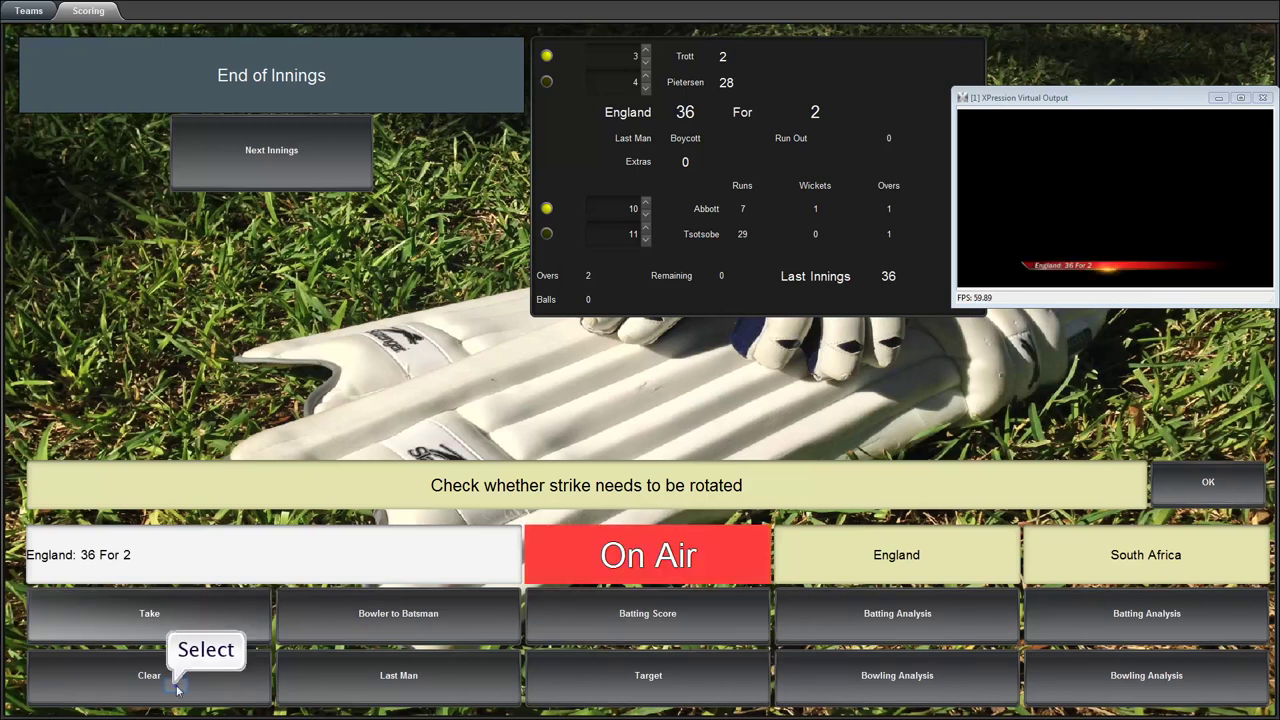
click(177, 667)
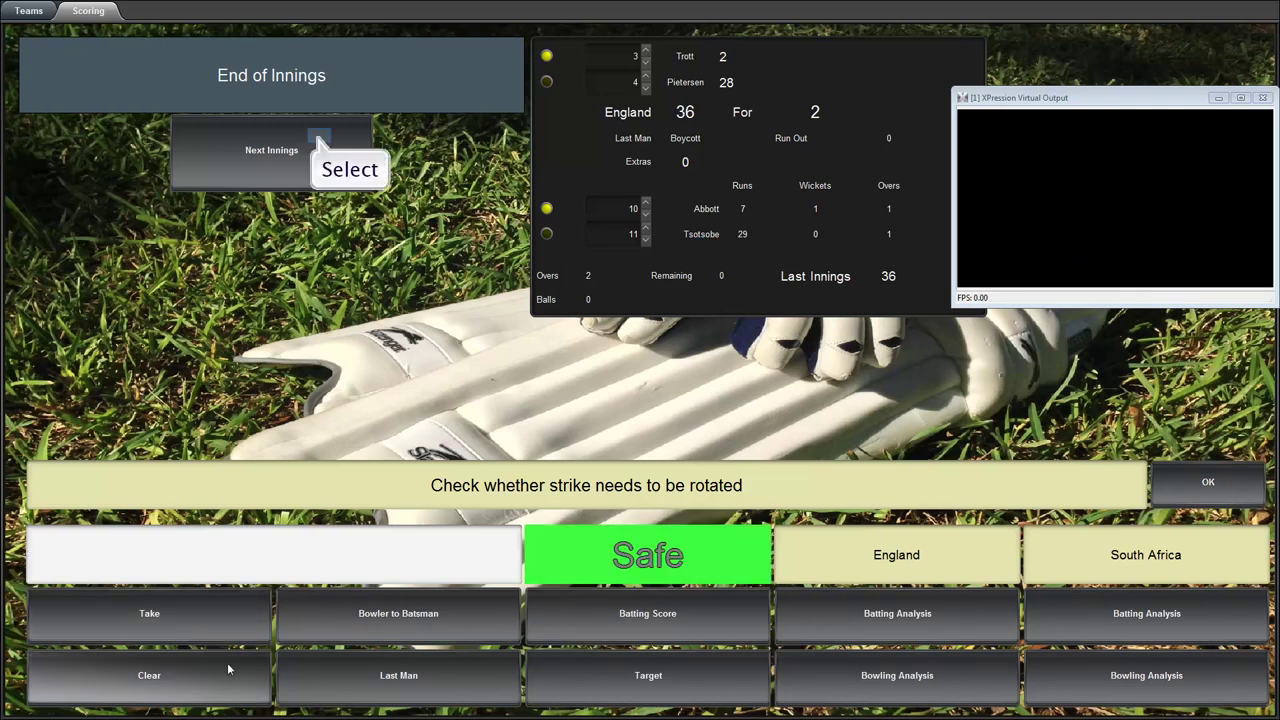
Step: Start South Africa's innings and air then clear the Finn to Chapel caption
click(318, 141)
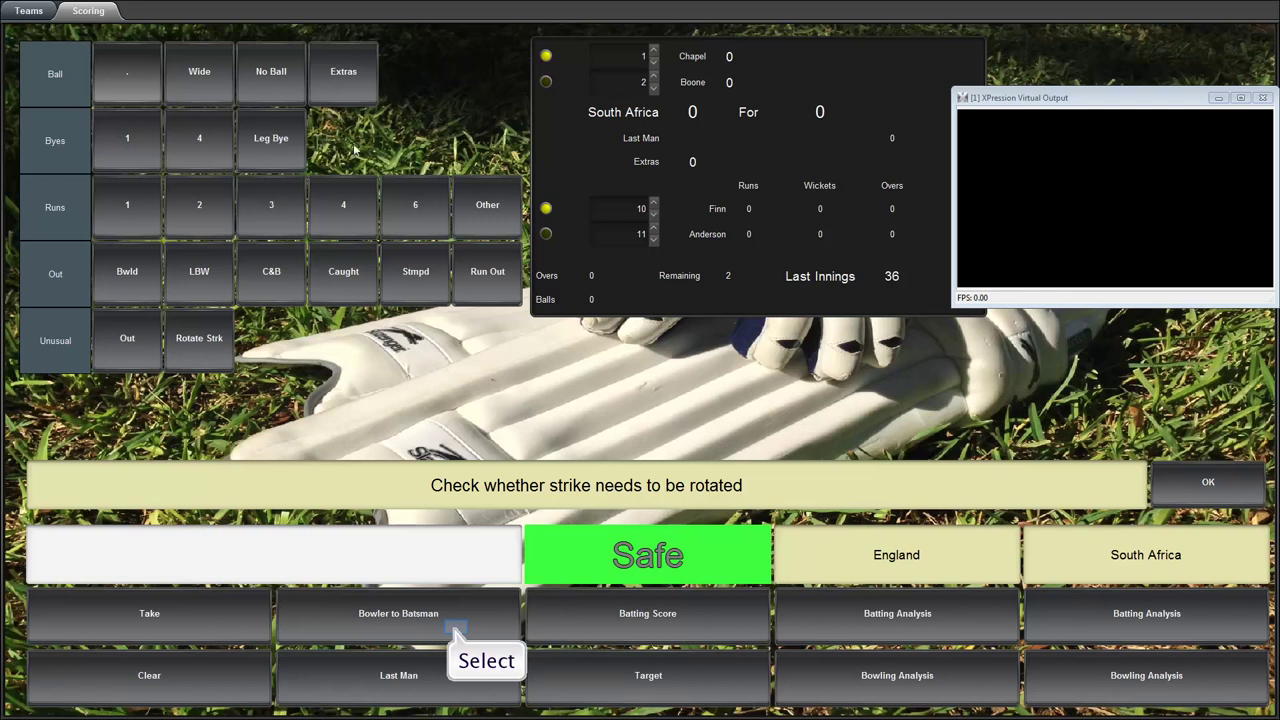
click(456, 626)
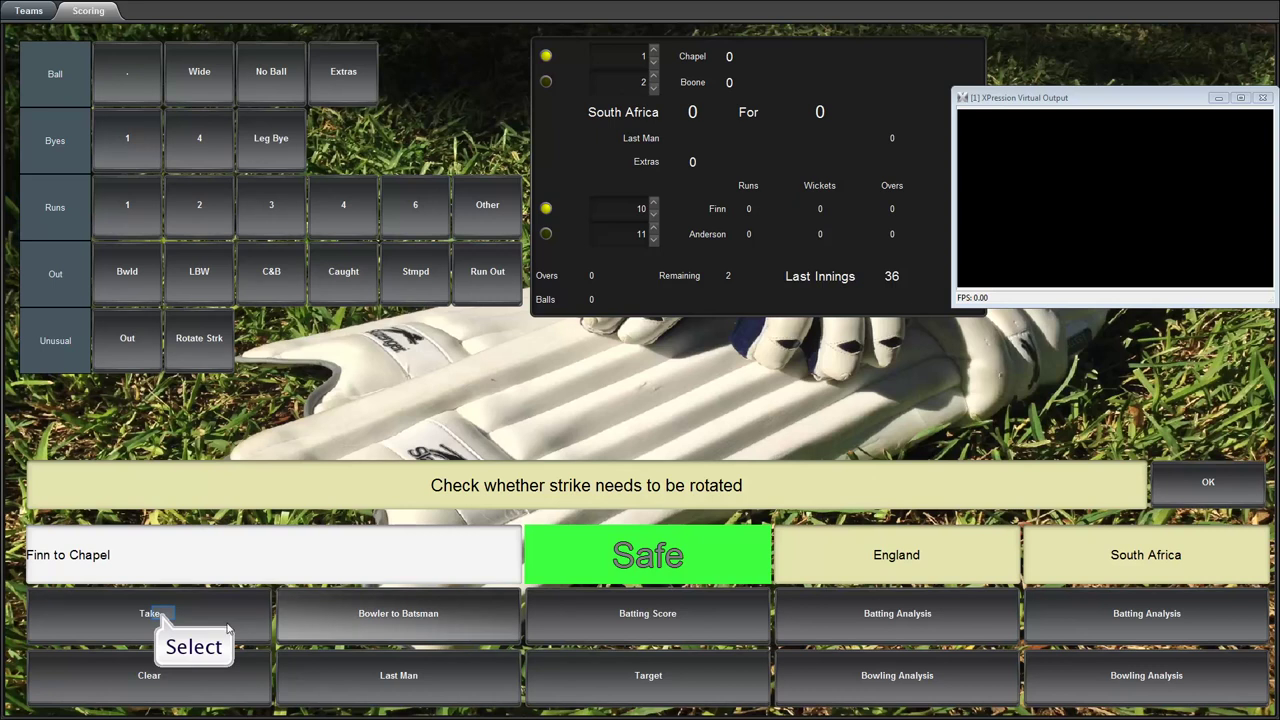
click(164, 617)
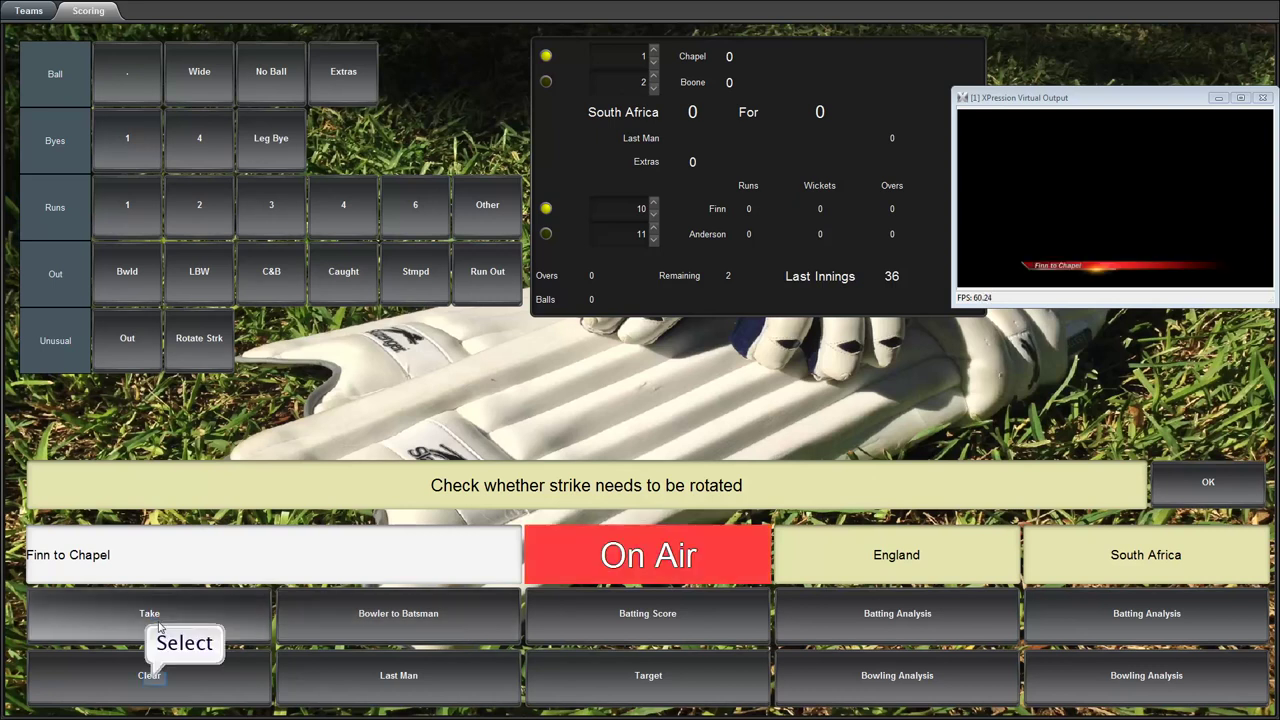
click(155, 680)
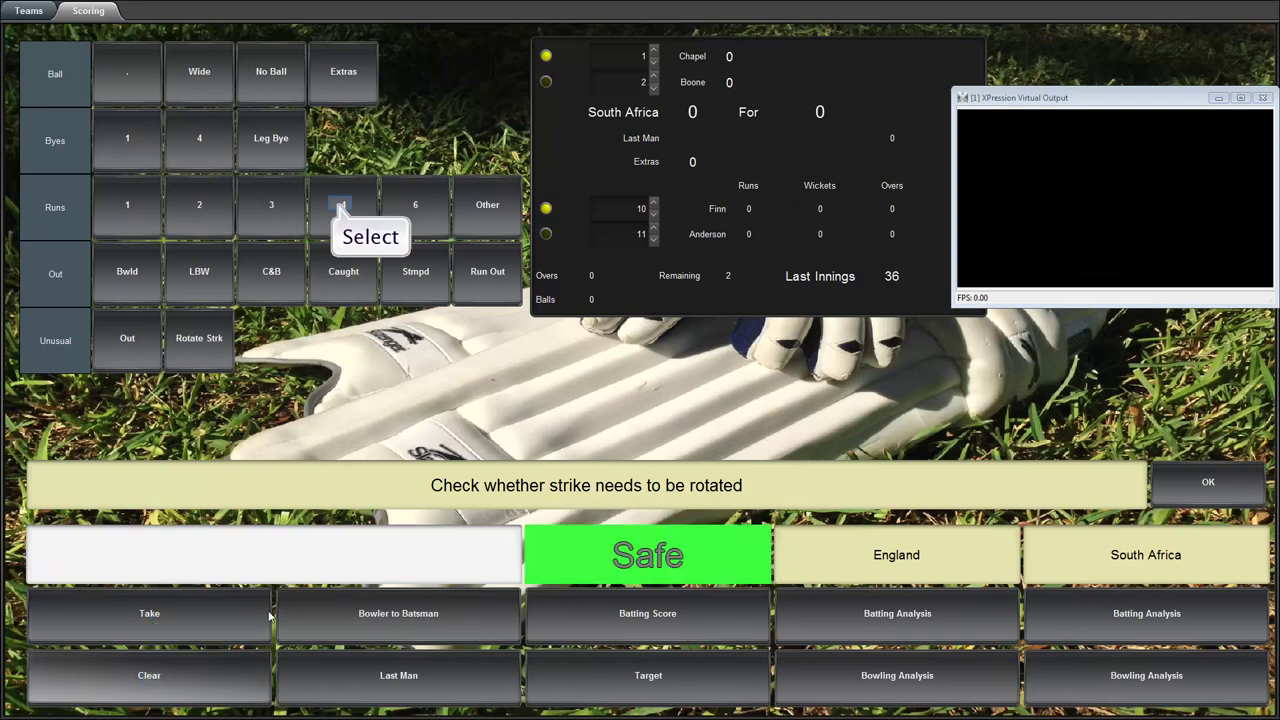
Step: Score 4, 3, 2, Boone bowled, du Plessis C&B, 6, two dots, 1, 1 and 3
click(340, 207)
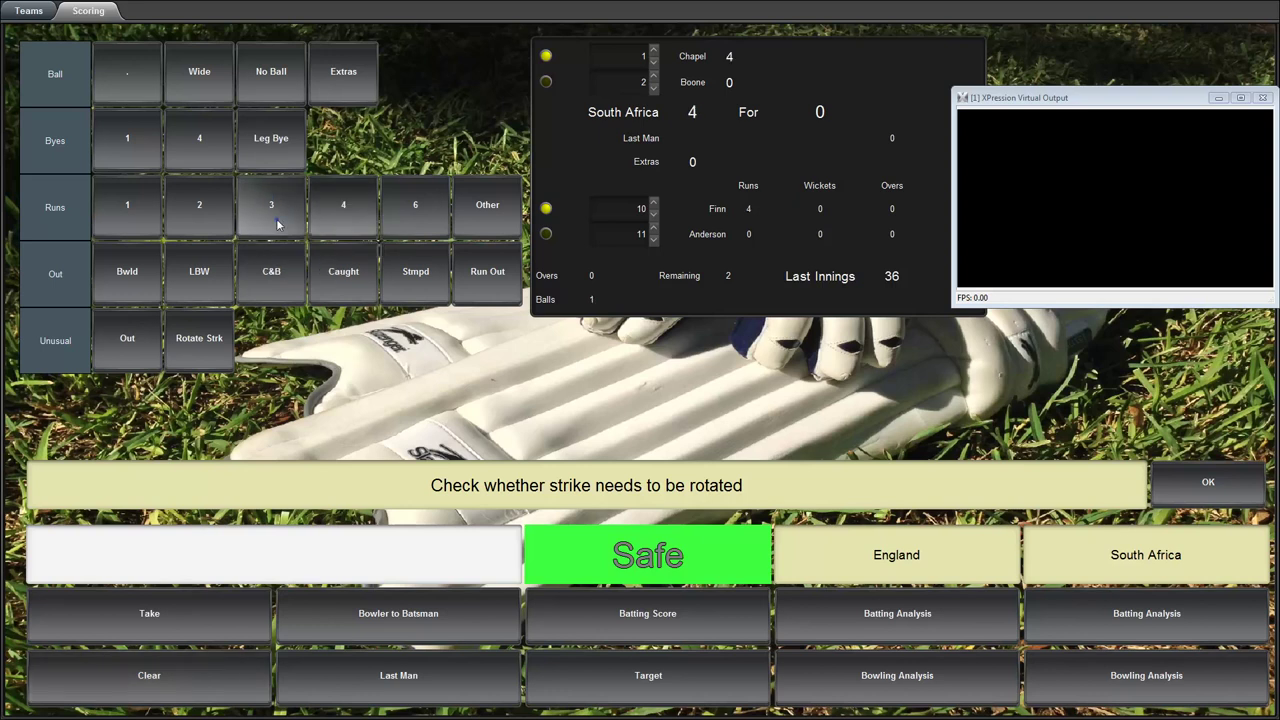
click(271, 207)
click(190, 207)
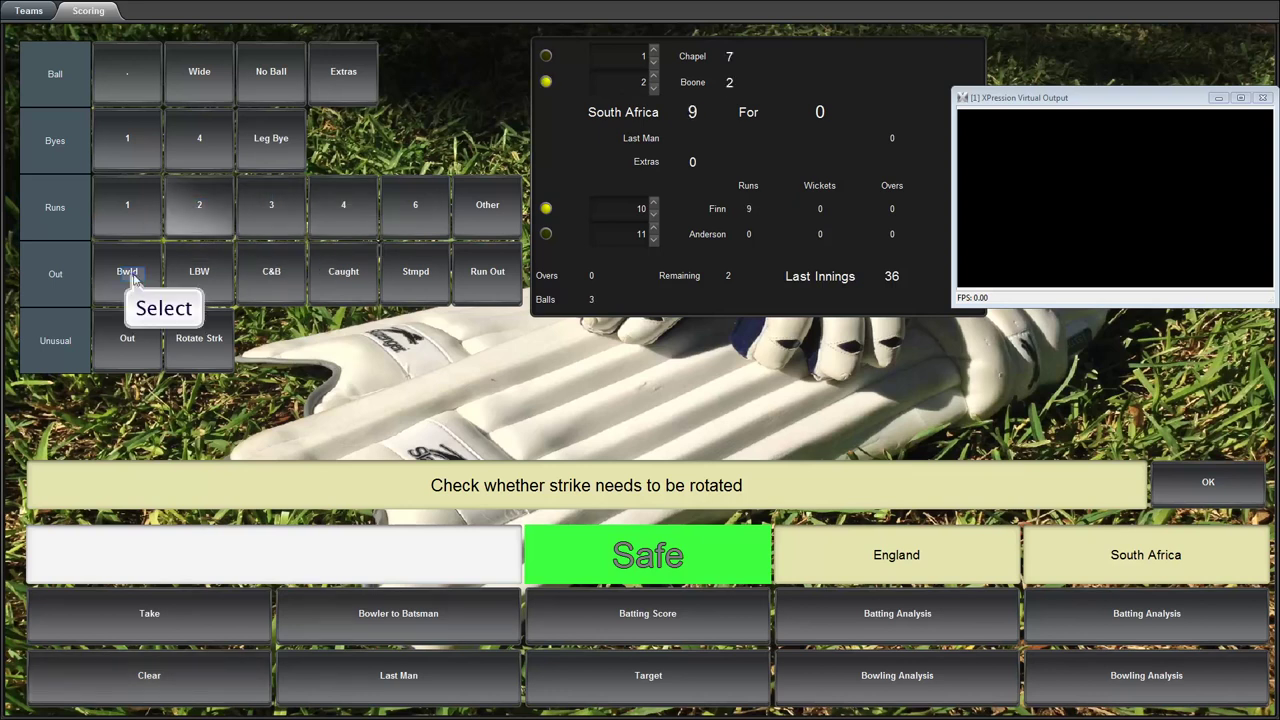
click(132, 276)
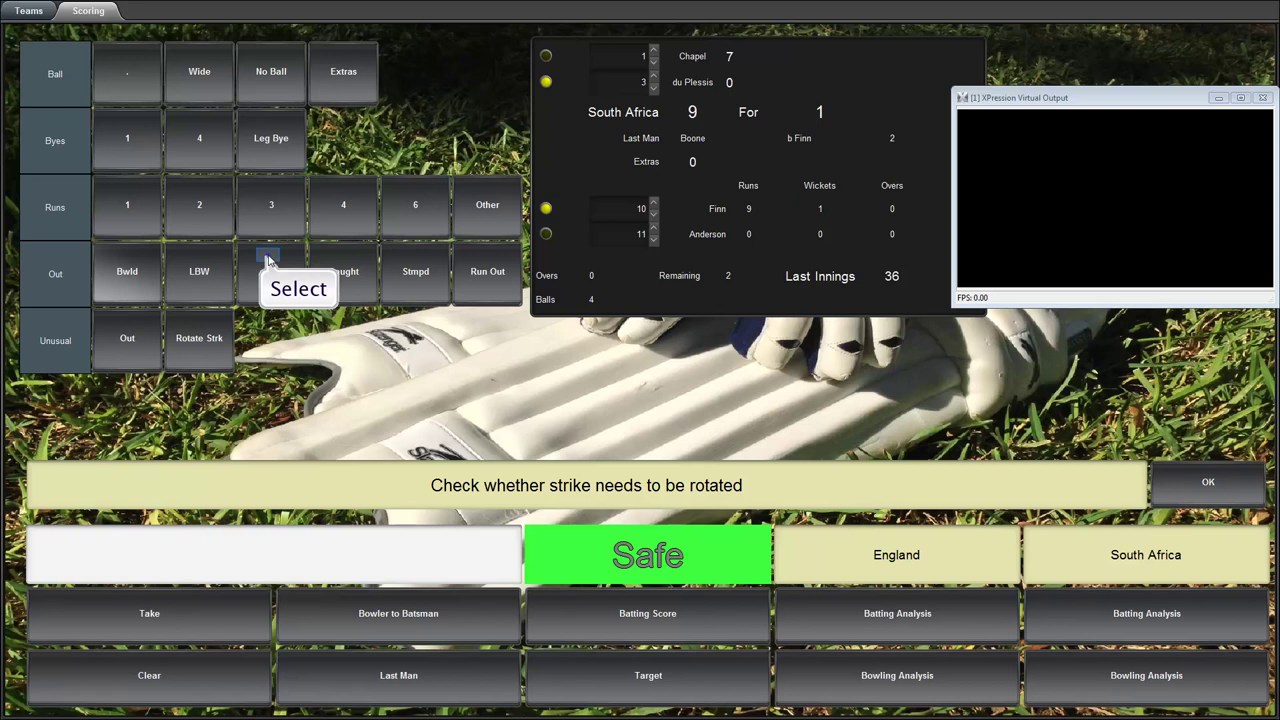
click(268, 264)
click(405, 215)
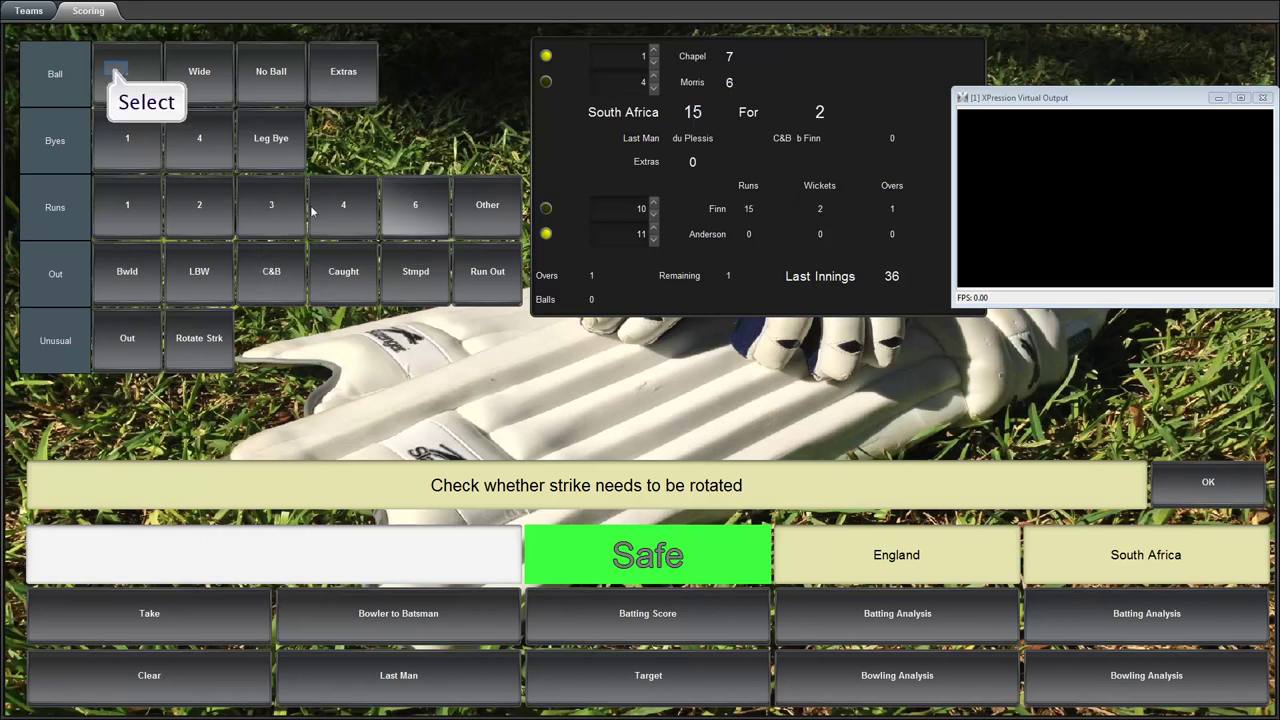
click(117, 72)
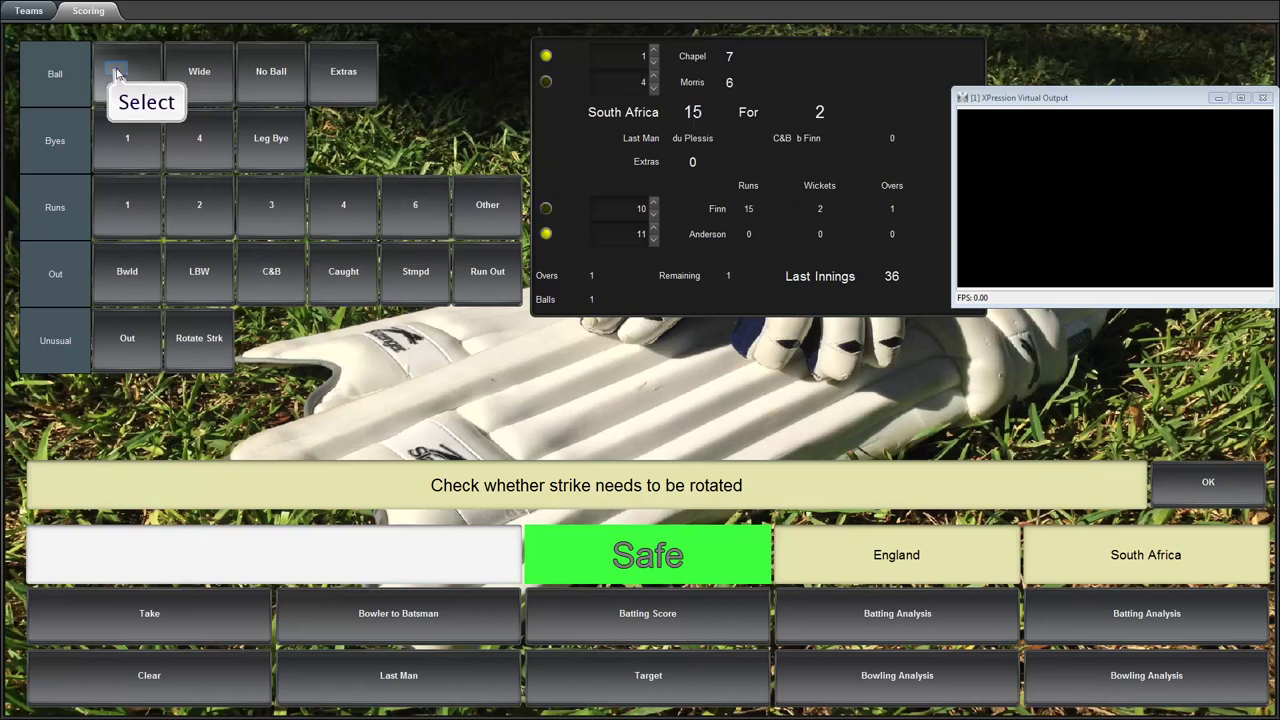
click(158, 90)
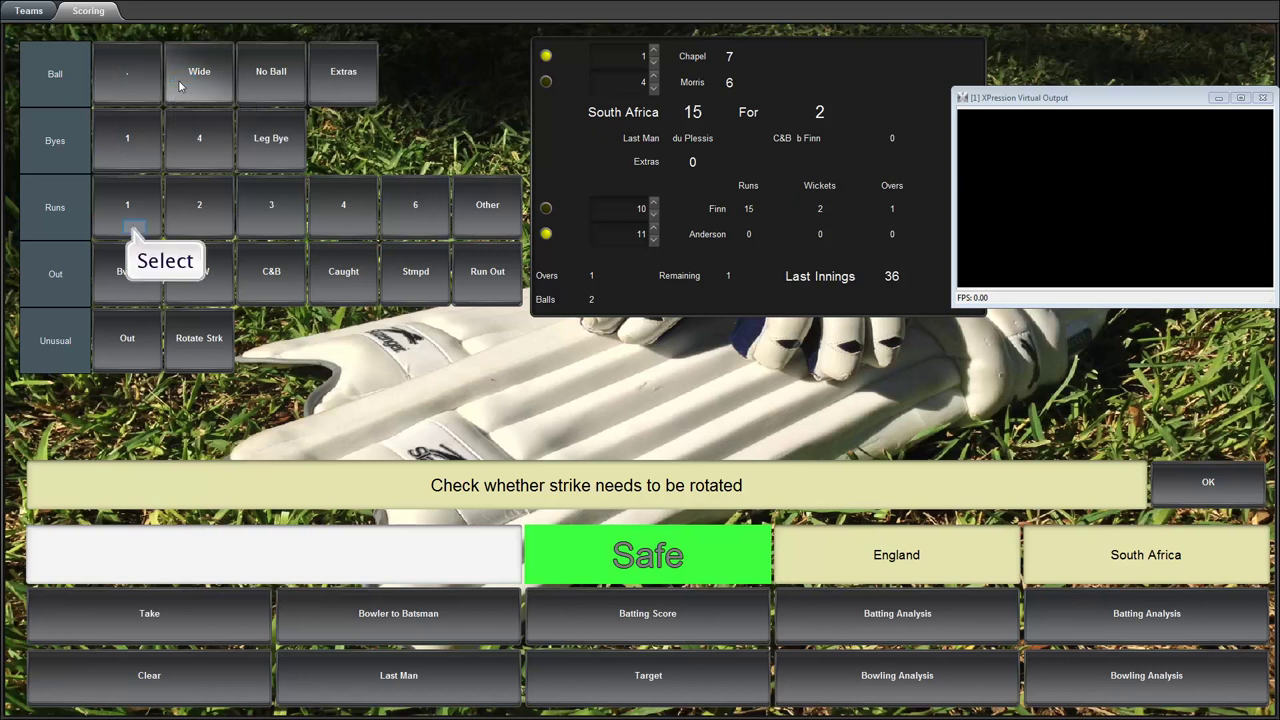
click(135, 230)
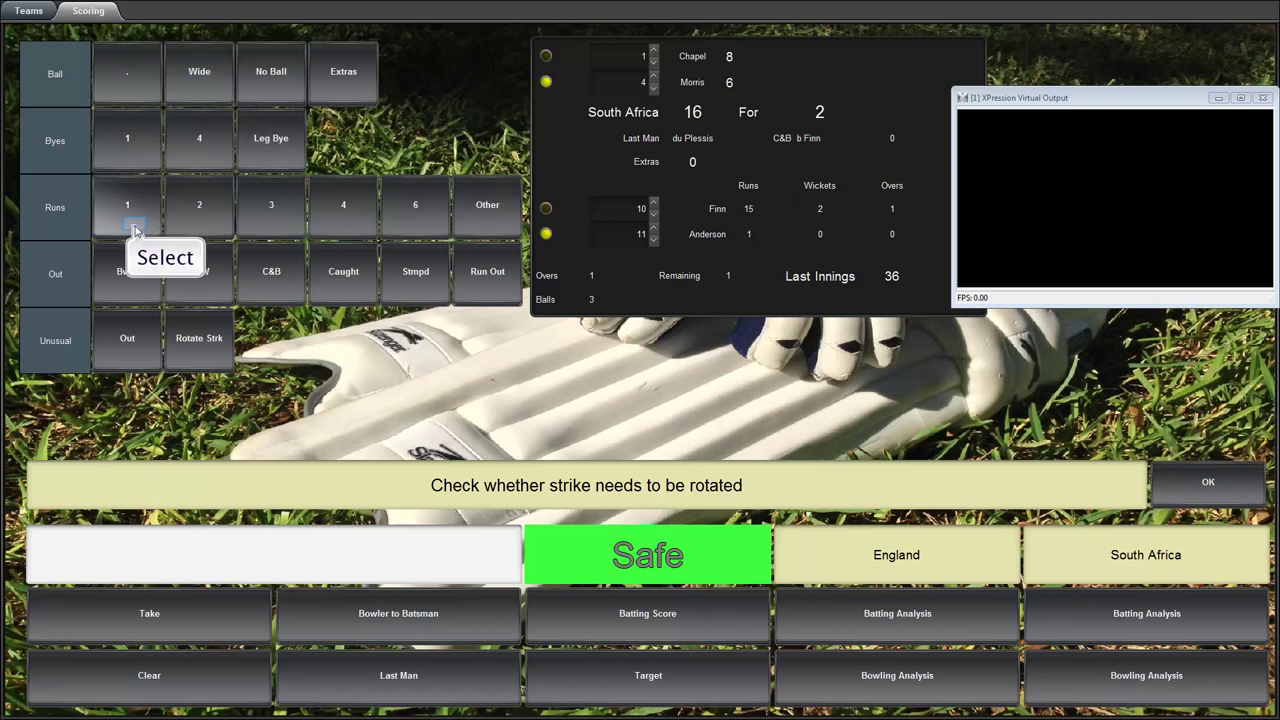
click(135, 228)
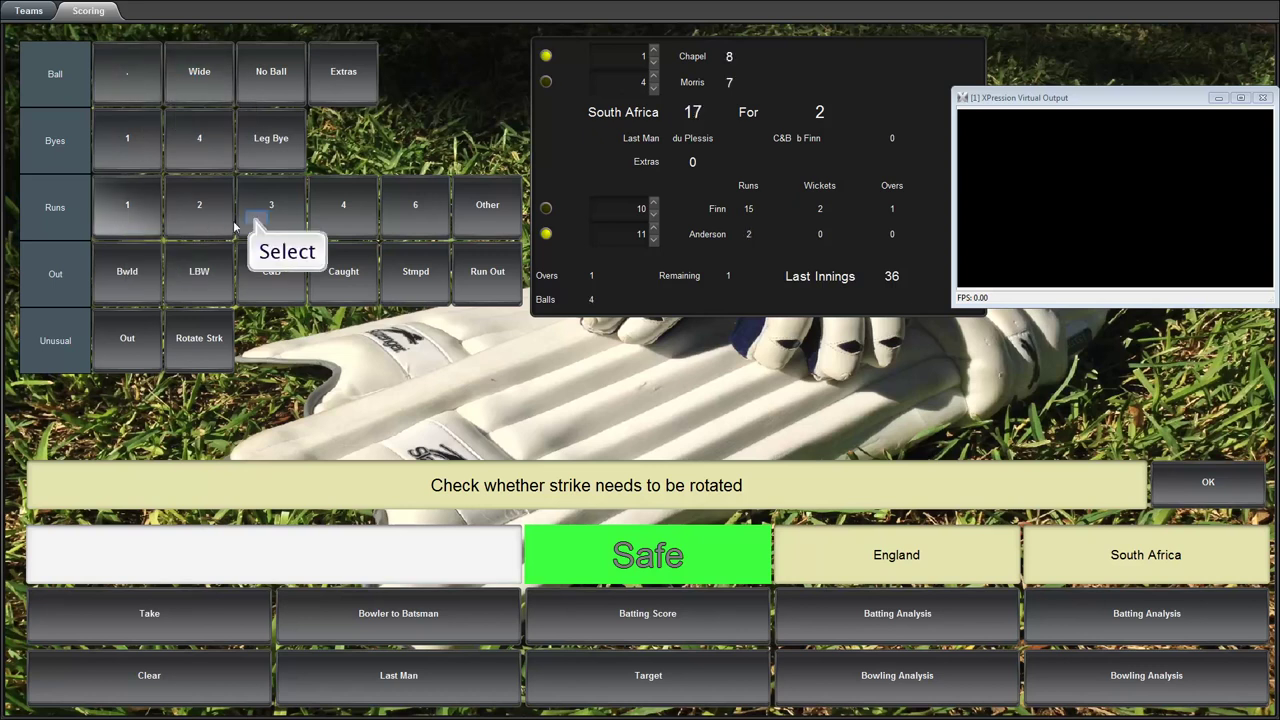
click(256, 222)
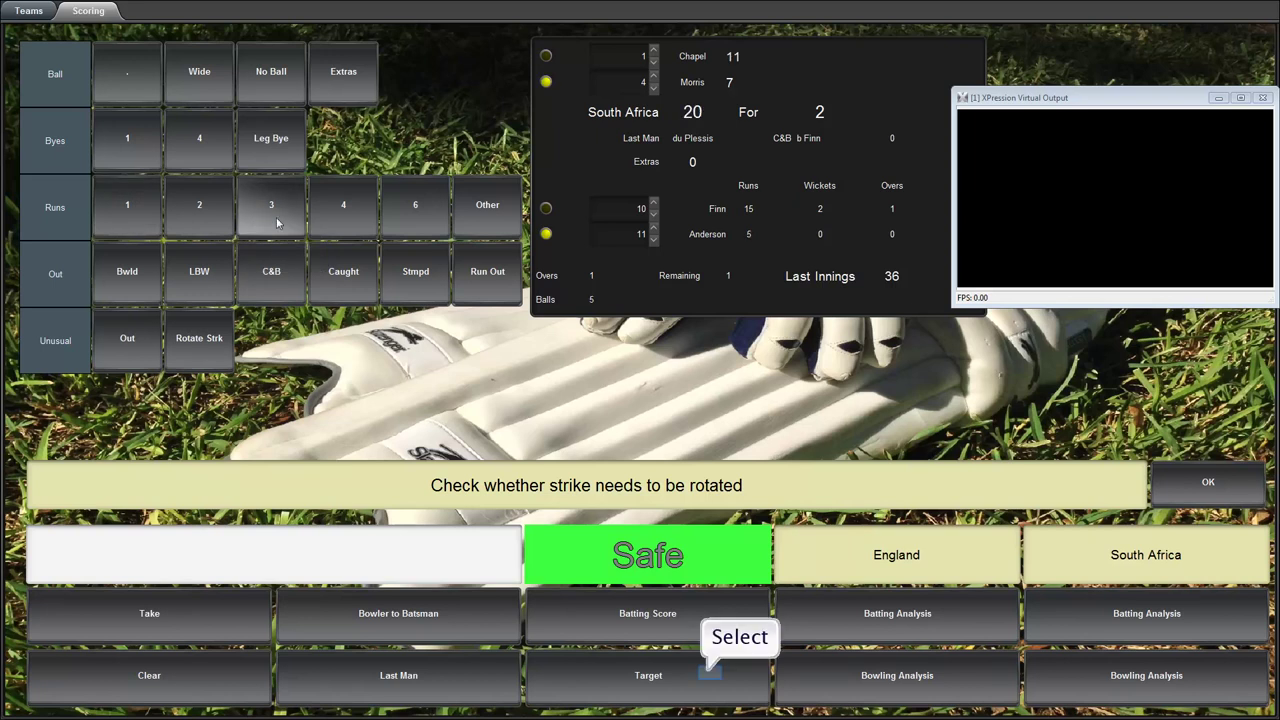
Step: Air and clear the 'South Africa need 17 off 1 overs' caption, then score a six for 26/2
click(710, 676)
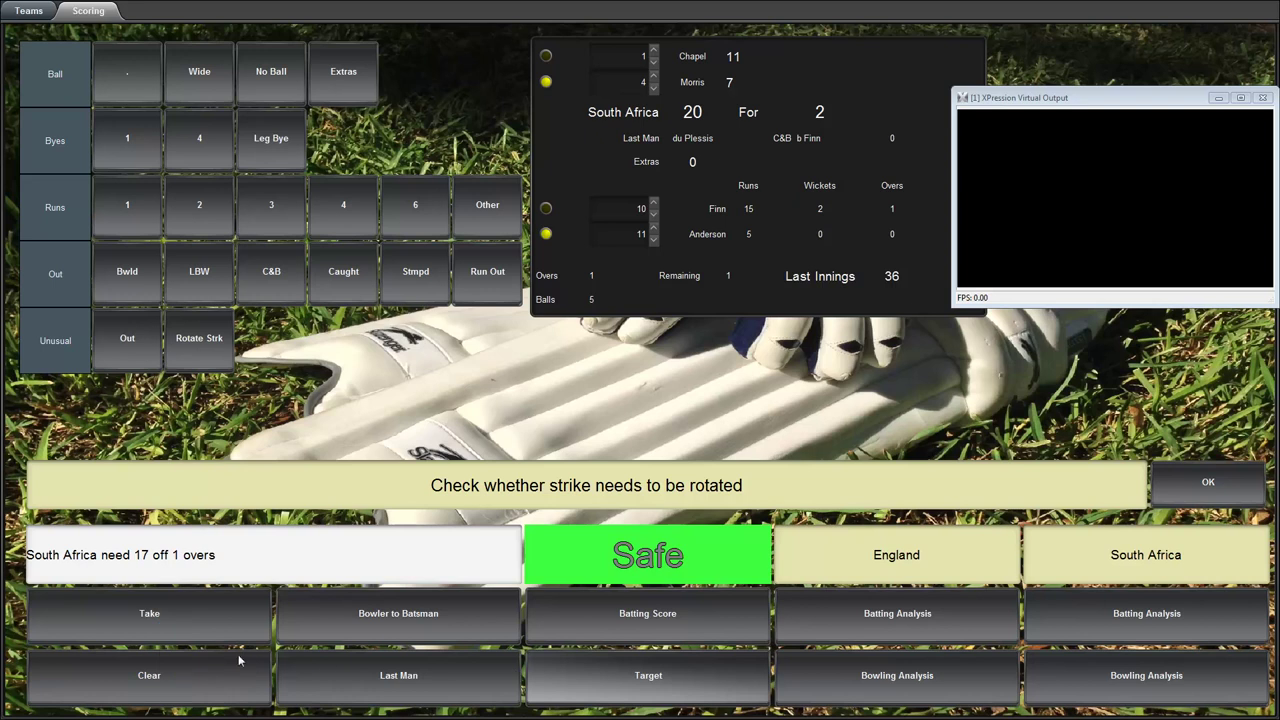
click(172, 638)
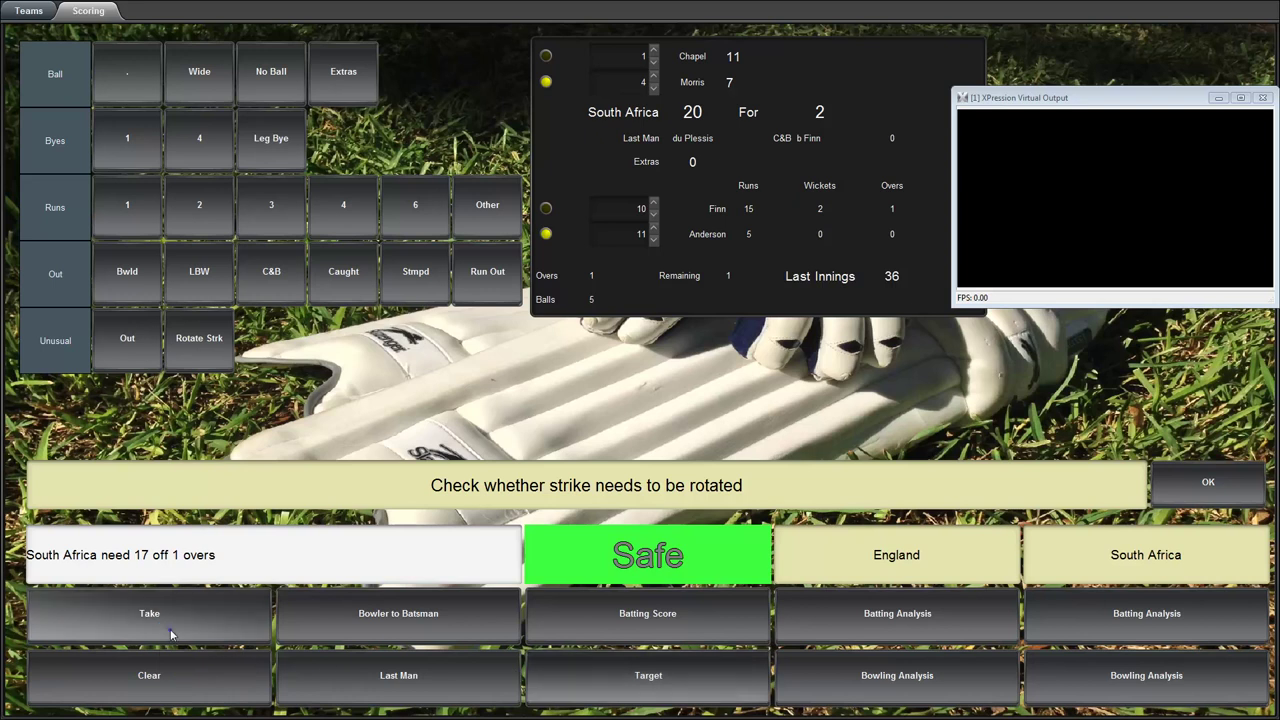
click(184, 686)
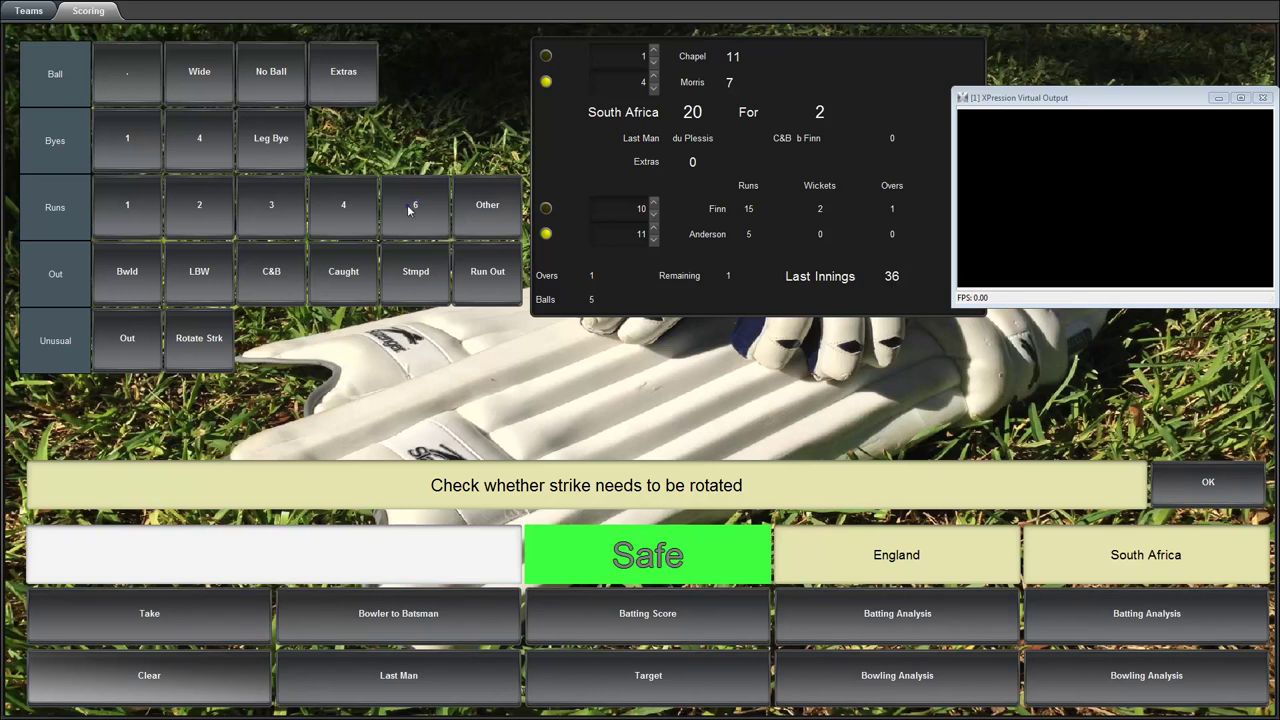
click(409, 210)
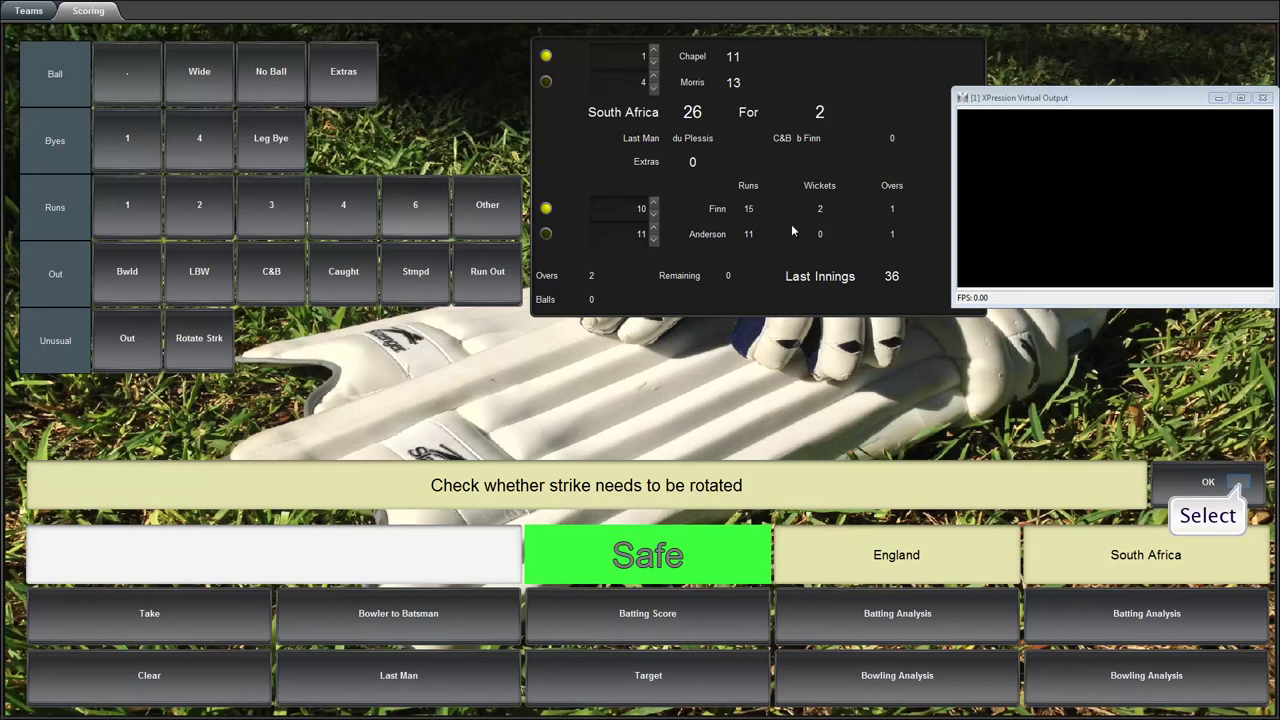
Step: Dismiss the strike reminder and air SA batting, England batting, England bowling, then SA bowling analysis cards
click(1240, 485)
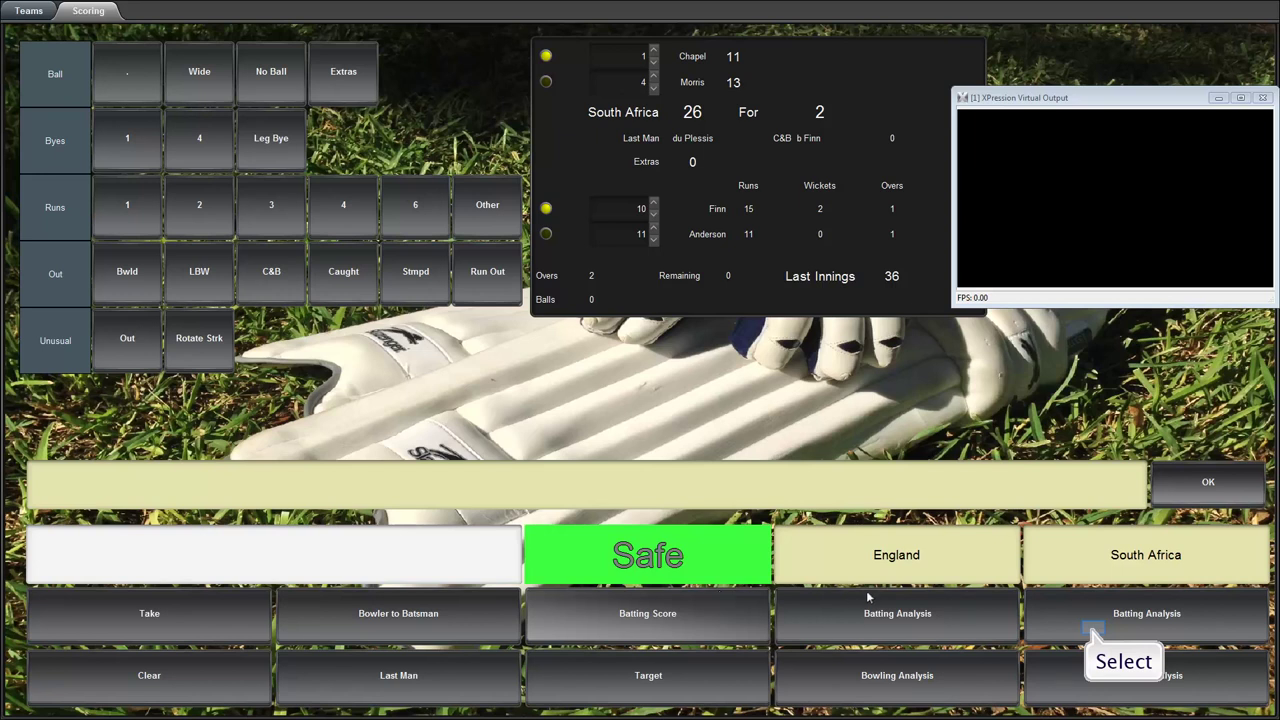
click(1092, 628)
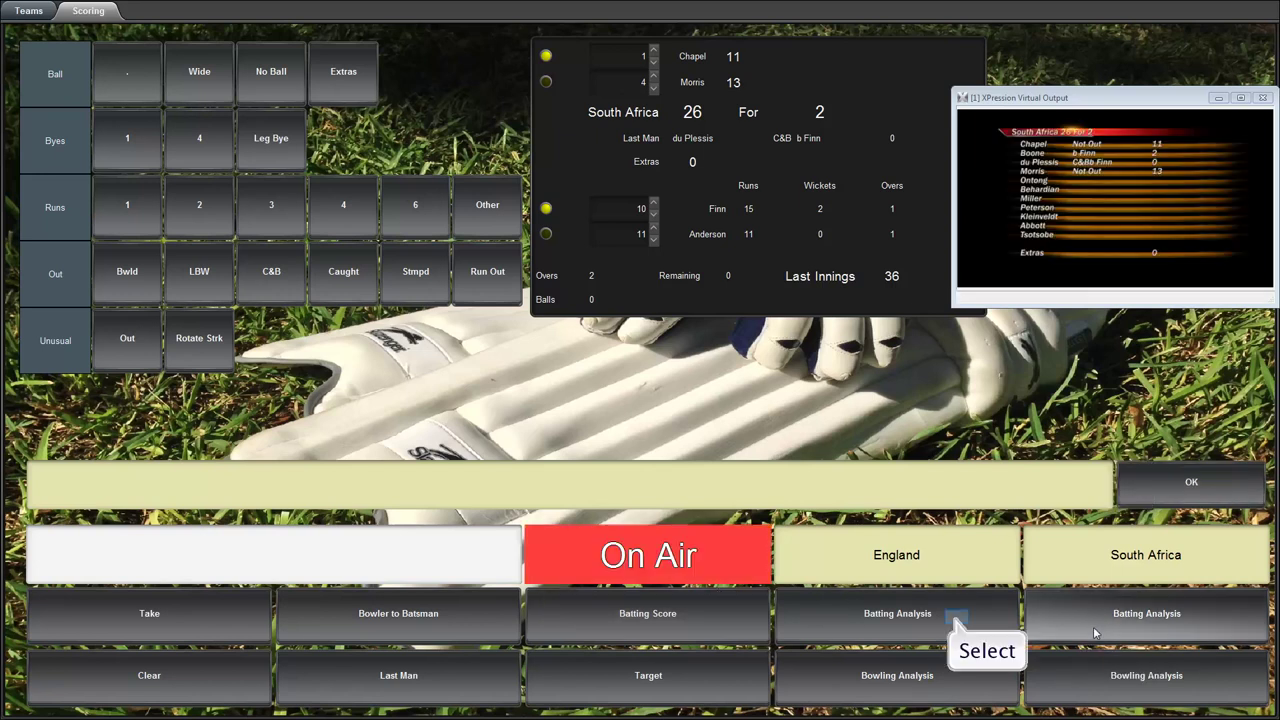
click(956, 618)
click(950, 678)
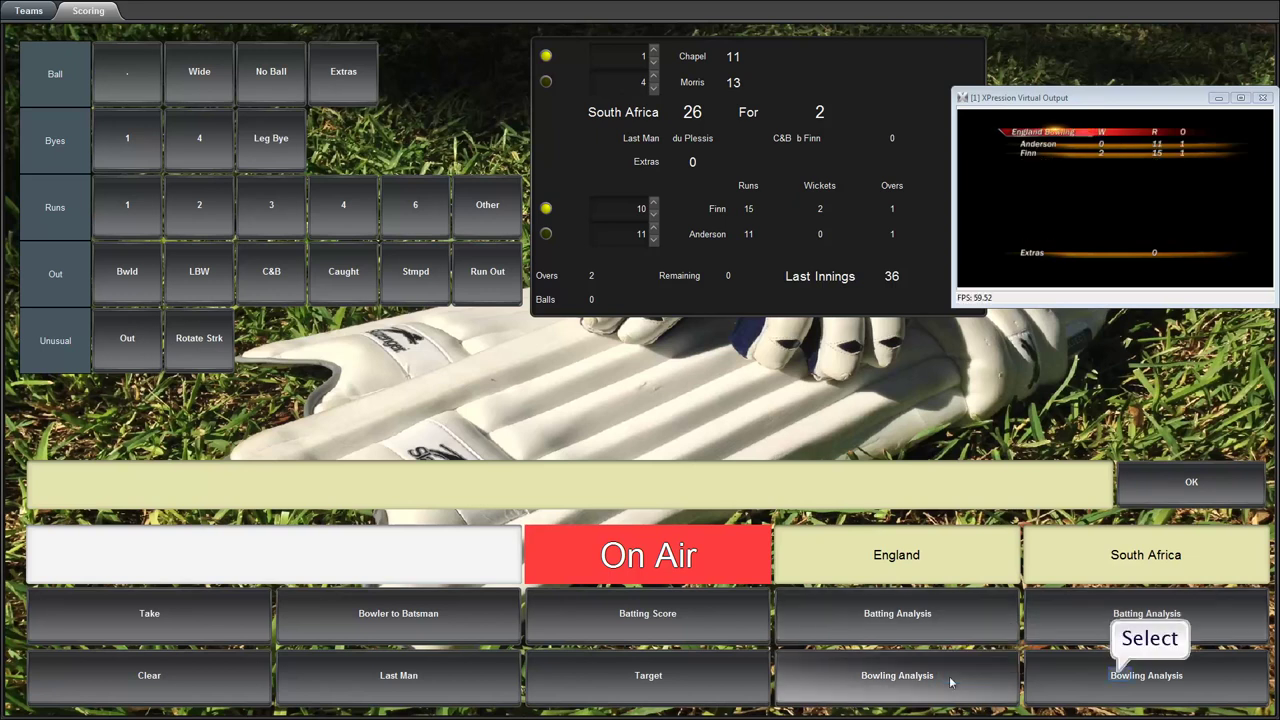
click(1120, 680)
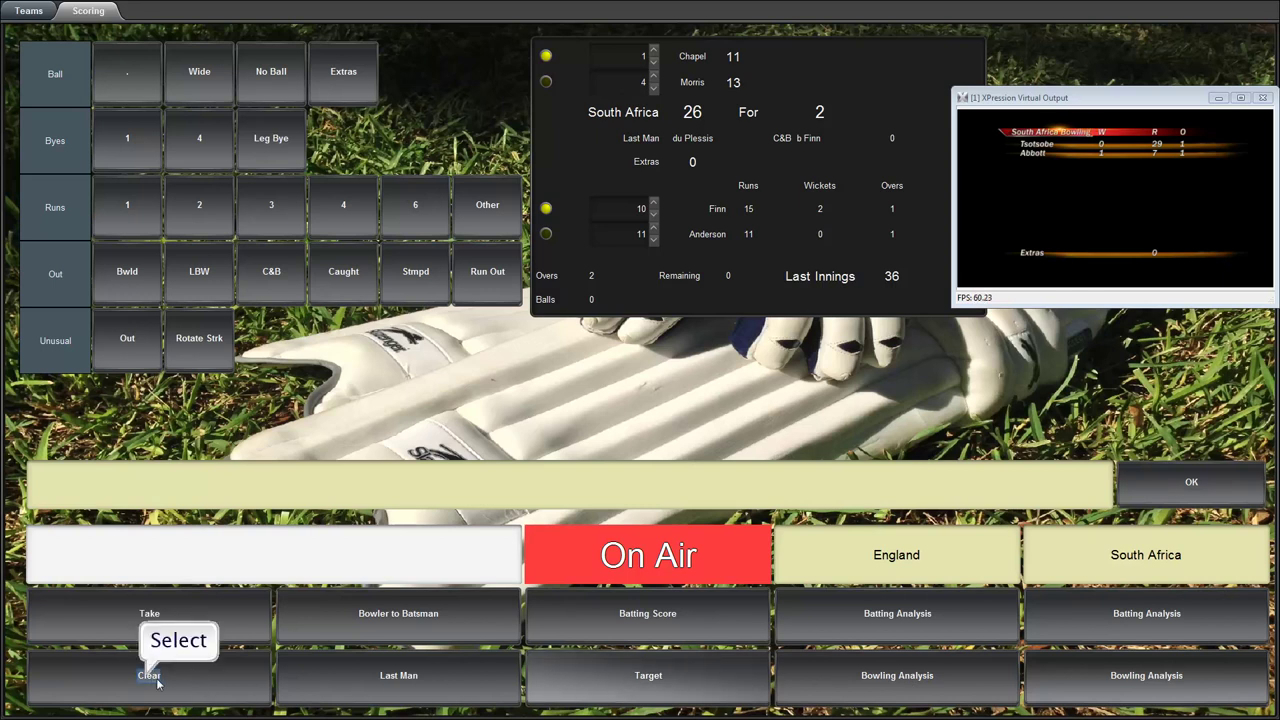
Step: Take the South Africa bowling analysis card off air, leaving the output blank and status Safe
key(Escape)
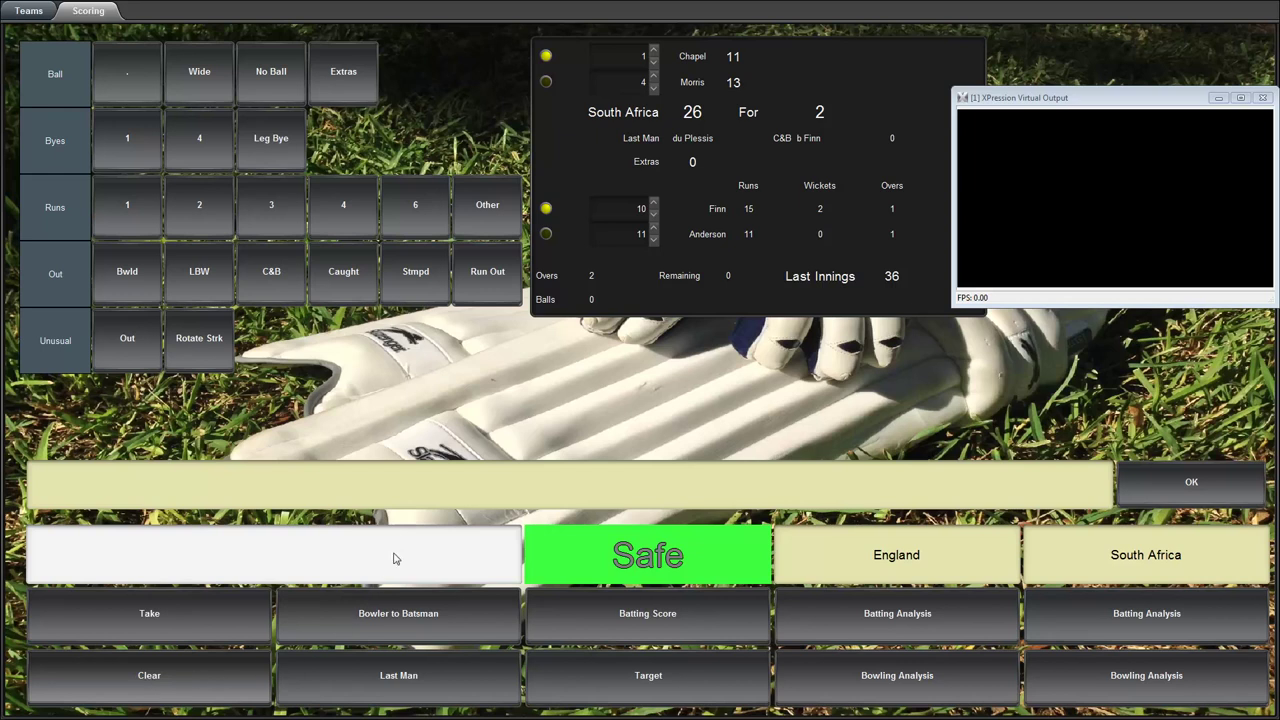
key(F11)
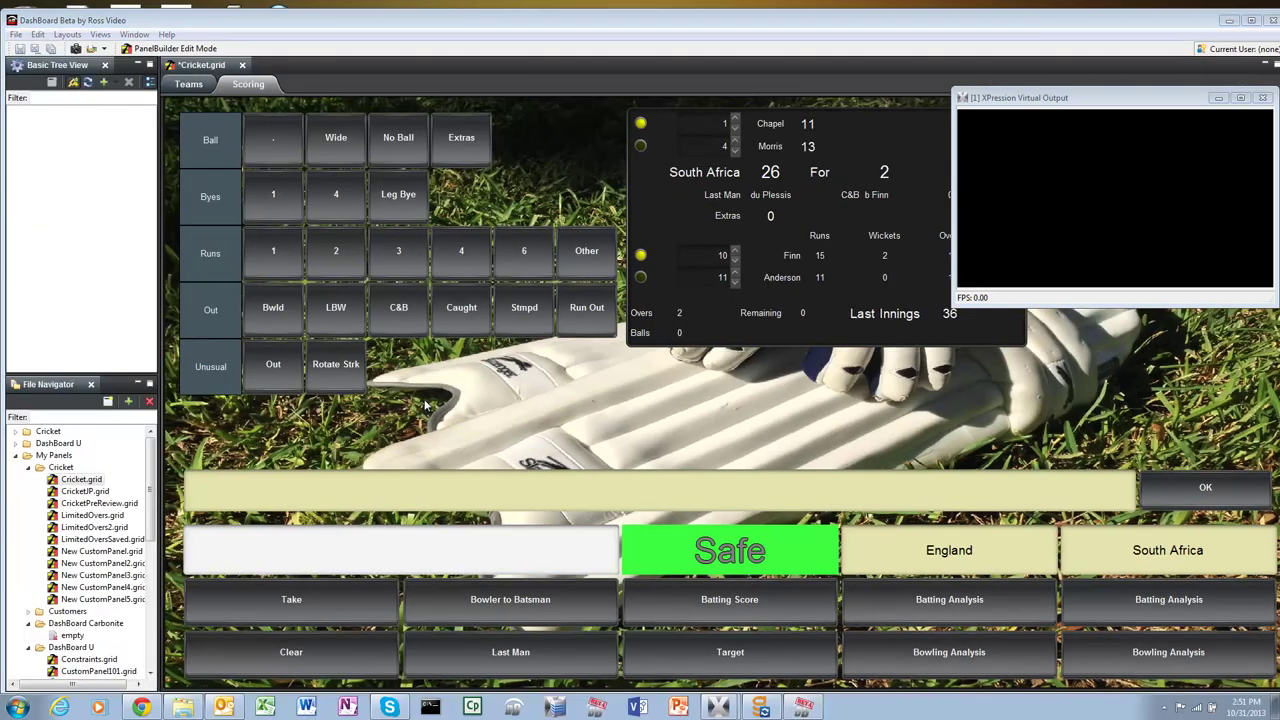